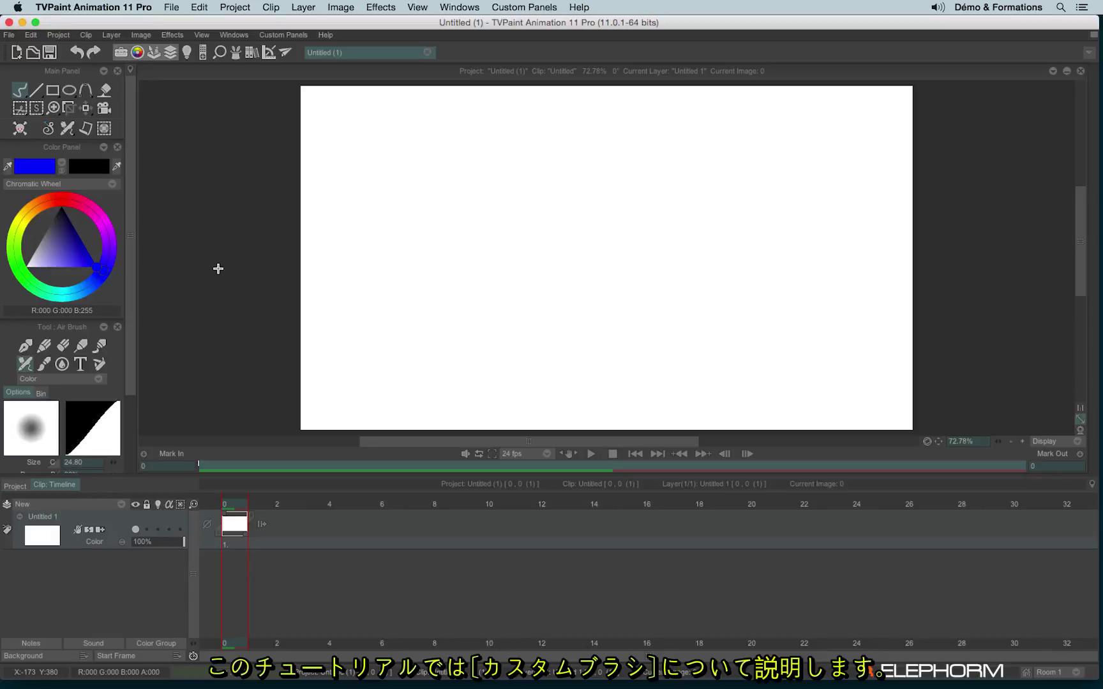
# Float the tool options beside the colour wheel and browse the Pencil and Air Brush options.
pyautogui.moveTo(45, 327)
pyautogui.mouseDown()
pyautogui.moveTo(179, 217)
pyautogui.moveTo(209, 92)
pyautogui.mouseUp()
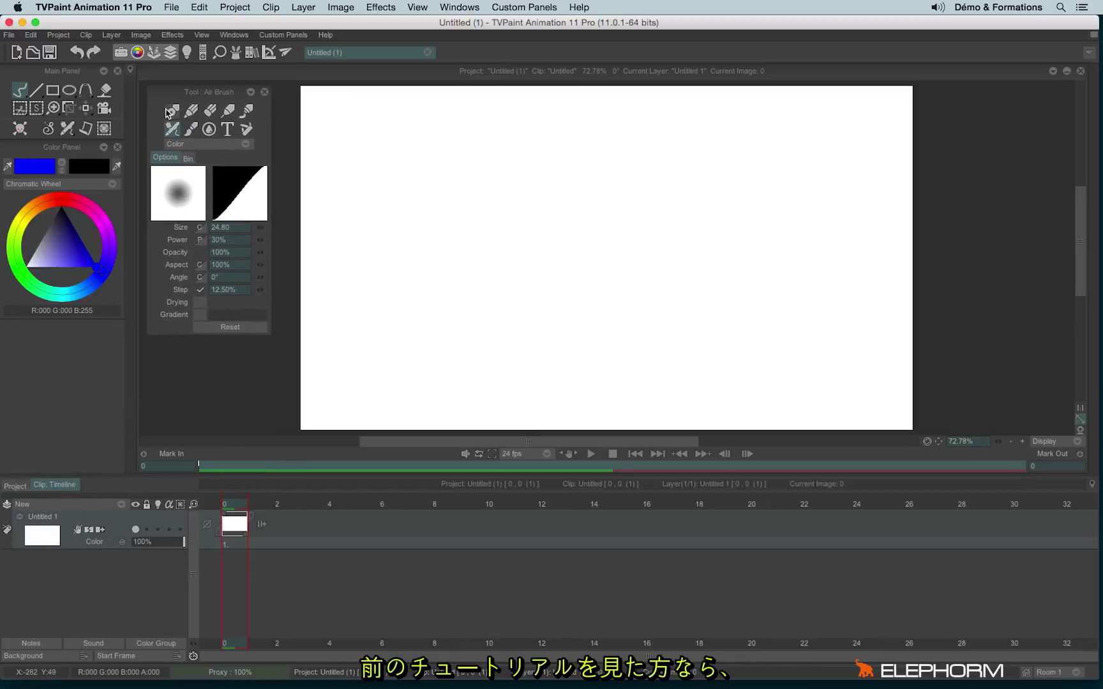
pyautogui.click(190, 111)
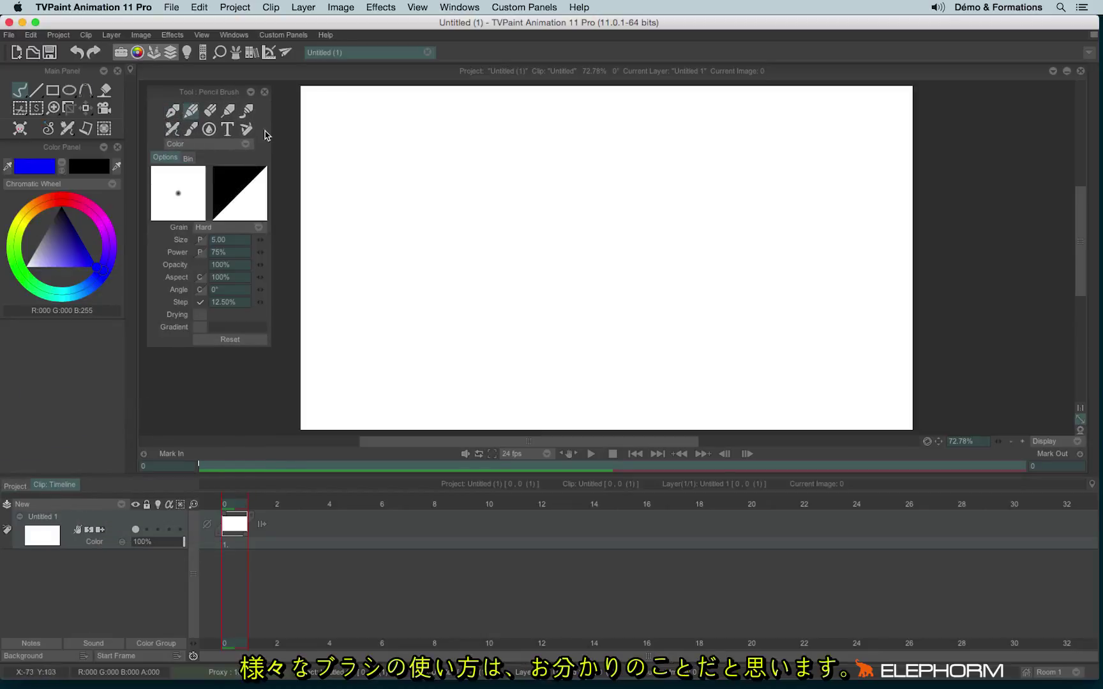
pyautogui.click(246, 110)
pyautogui.click(171, 129)
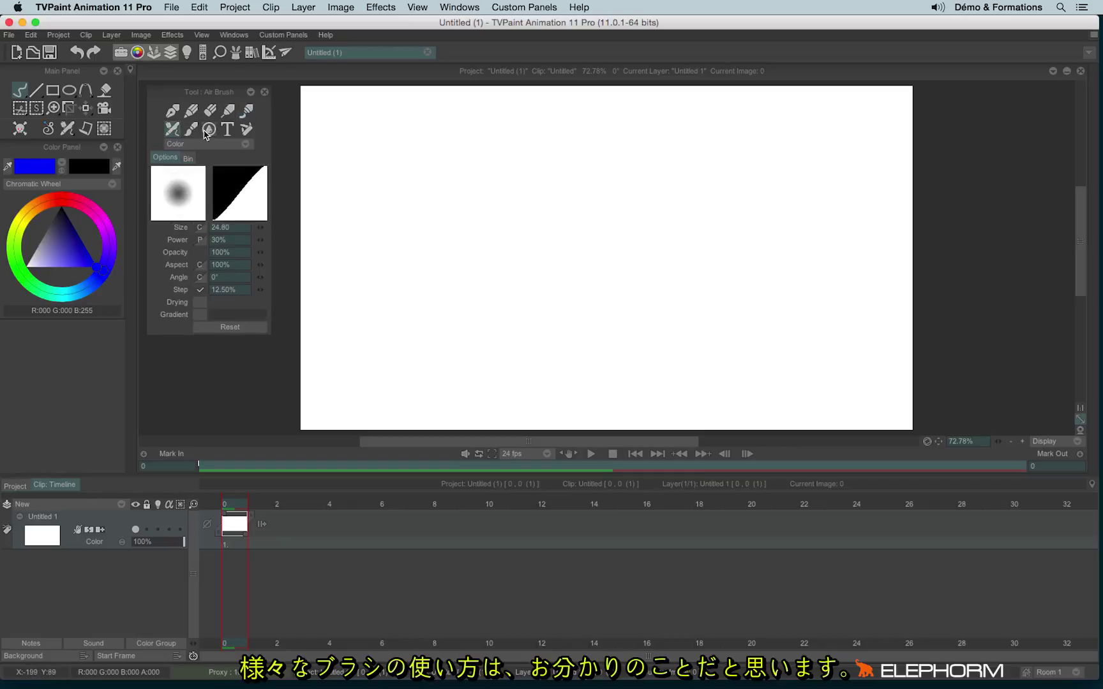
pyautogui.click(227, 129)
# Select the Custom Brush and try painting, which leaves the canvas blank since no brush exists.
pyautogui.click(228, 110)
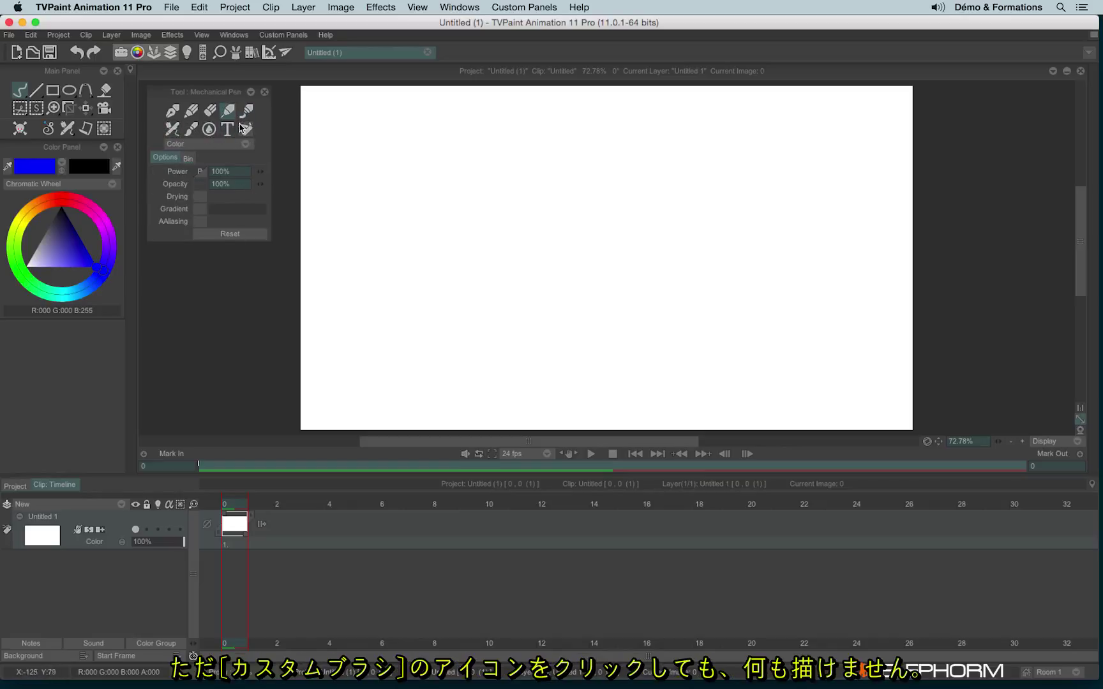
pyautogui.click(245, 129)
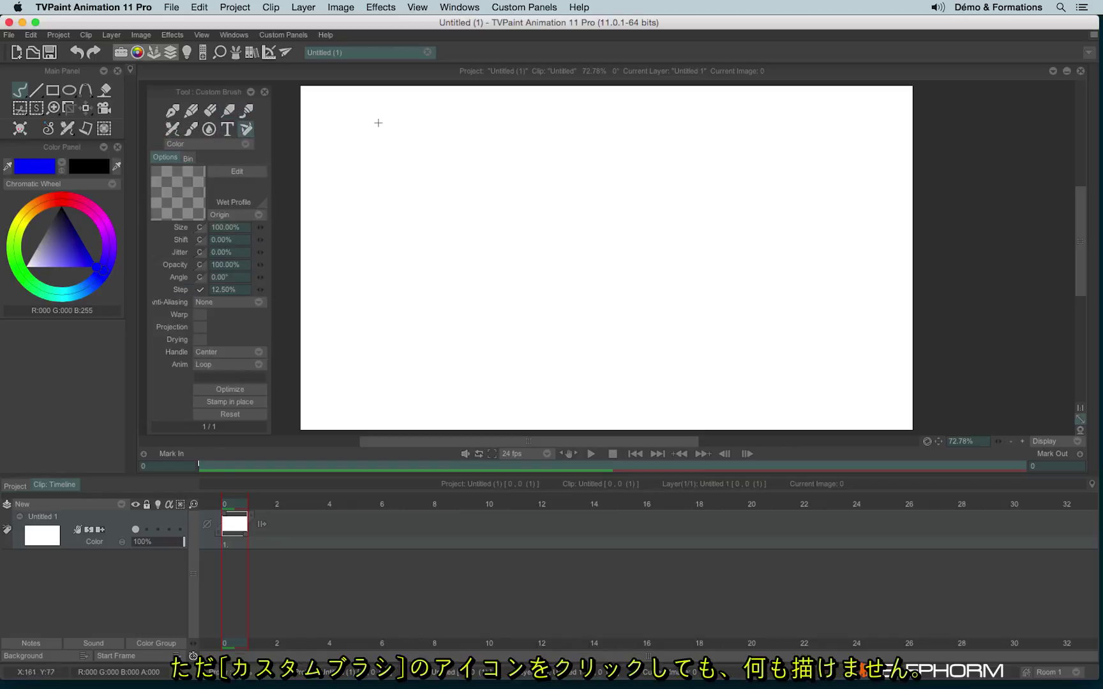
pyautogui.click(547, 390)
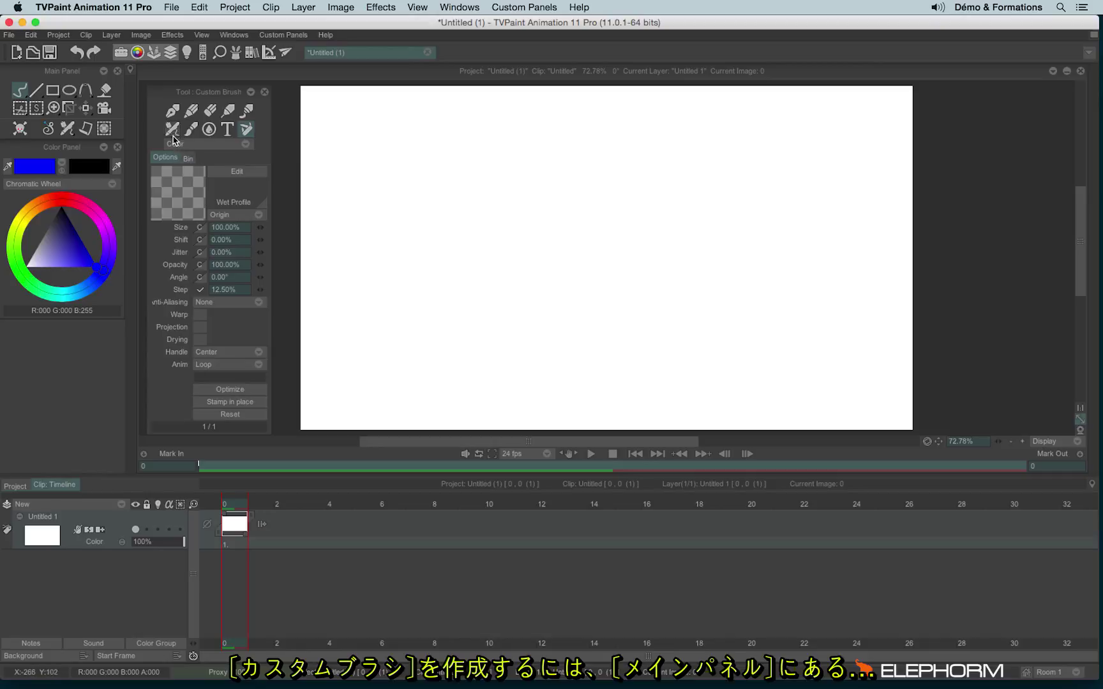
# Airbrush a blue ring near the canvas centre, then pick magenta and the Pen Brush.
pyautogui.click(21, 112)
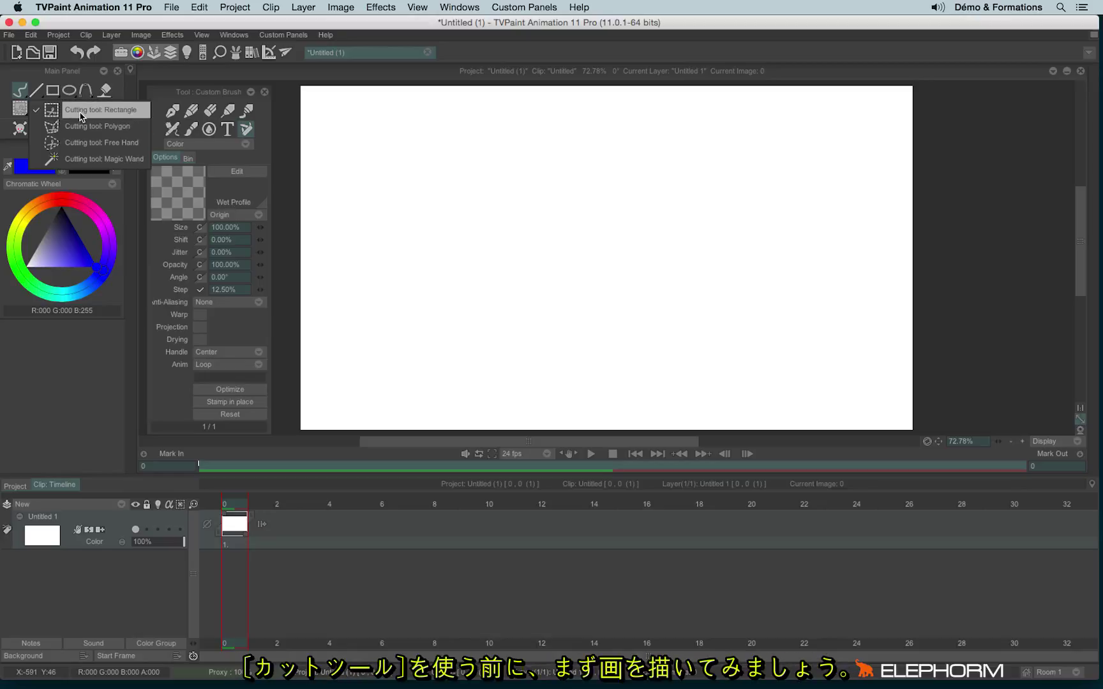
pyautogui.click(18, 107)
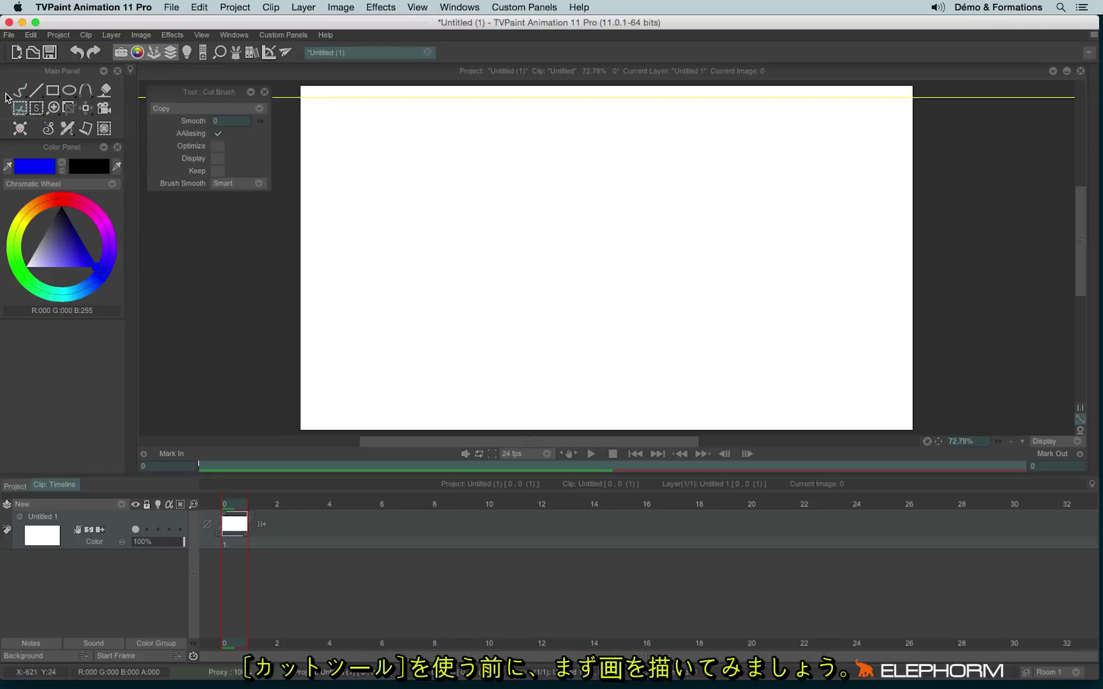
pyautogui.click(20, 90)
pyautogui.click(172, 128)
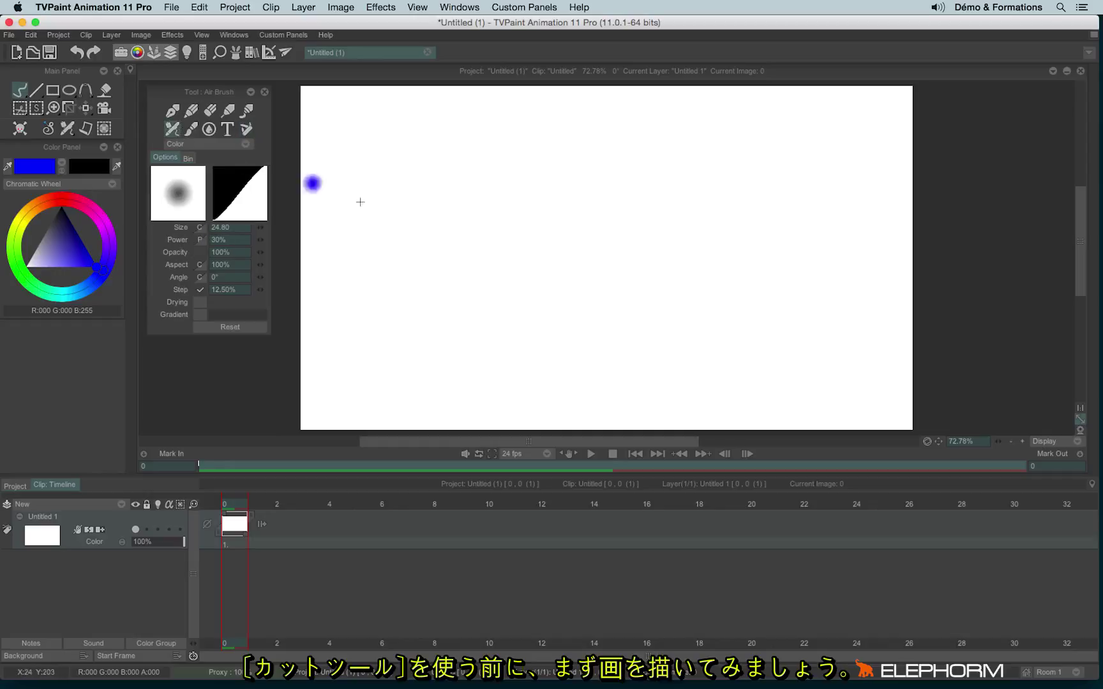
pyautogui.moveTo(550, 215)
pyautogui.mouseDown()
pyautogui.moveTo(496, 276)
pyautogui.moveTo(547, 294)
pyautogui.moveTo(564, 221)
pyautogui.moveTo(499, 266)
pyautogui.moveTo(543, 219)
pyautogui.moveTo(553, 267)
pyautogui.moveTo(541, 263)
pyautogui.mouseUp()
pyautogui.click(96, 221)
pyautogui.click(172, 110)
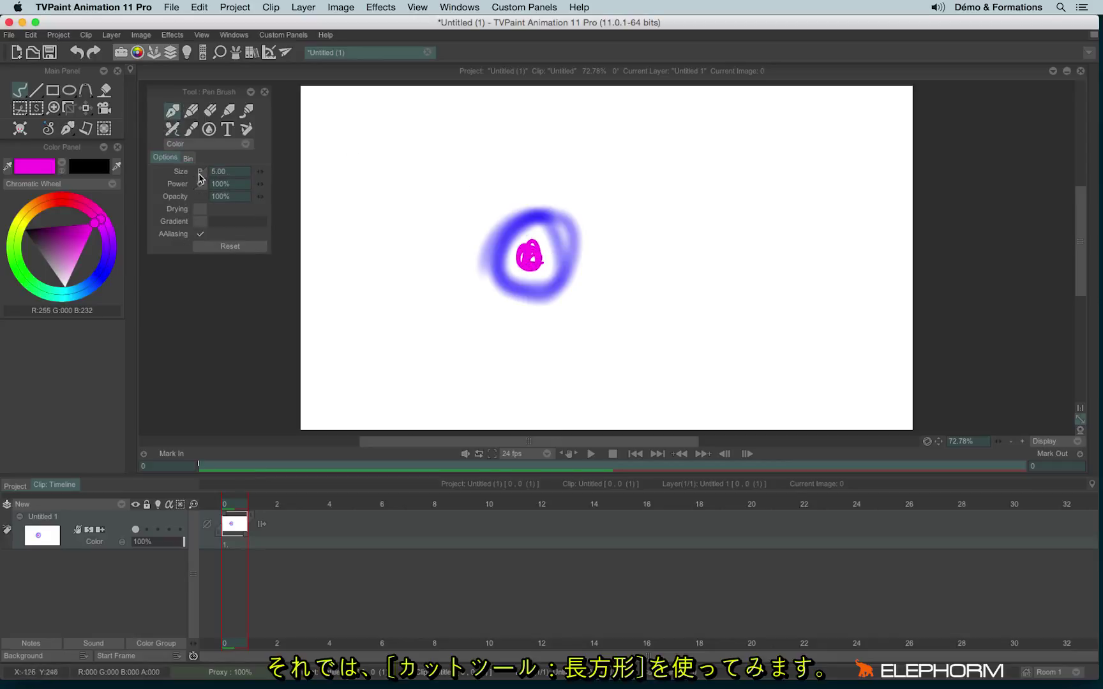
# Cut the ring drawing out as a custom brush with the rectangular cutting tool.
pyautogui.click(19, 110)
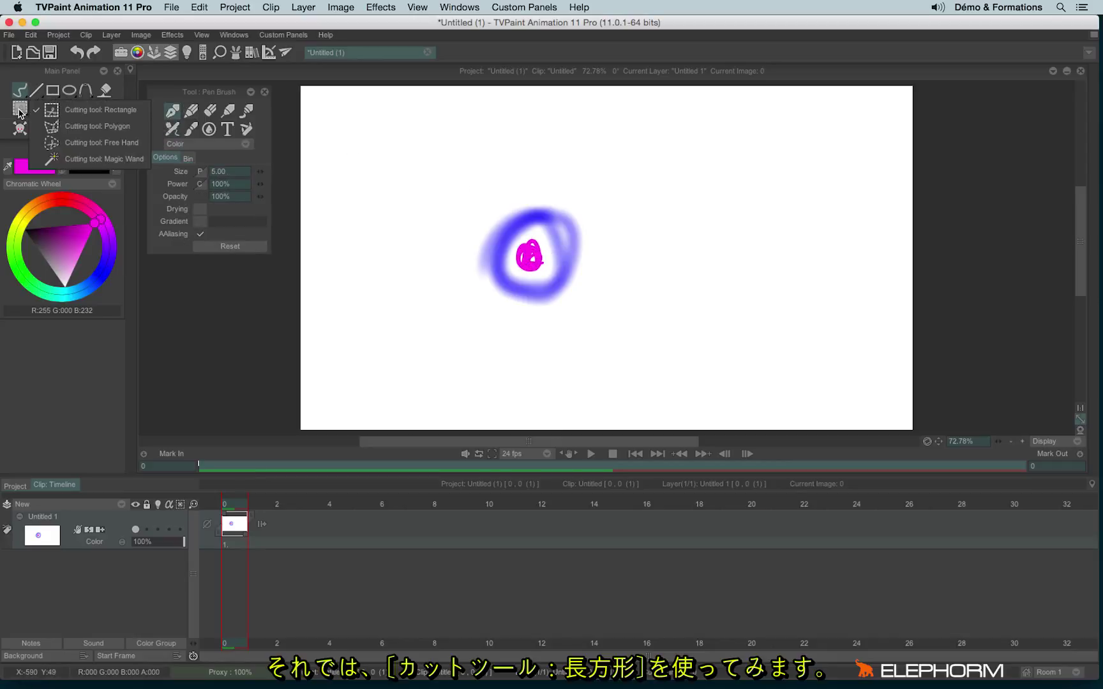
pyautogui.click(51, 111)
pyautogui.moveTo(425, 154)
pyautogui.mouseDown()
pyautogui.moveTo(427, 176)
pyautogui.moveTo(599, 344)
pyautogui.mouseUp()
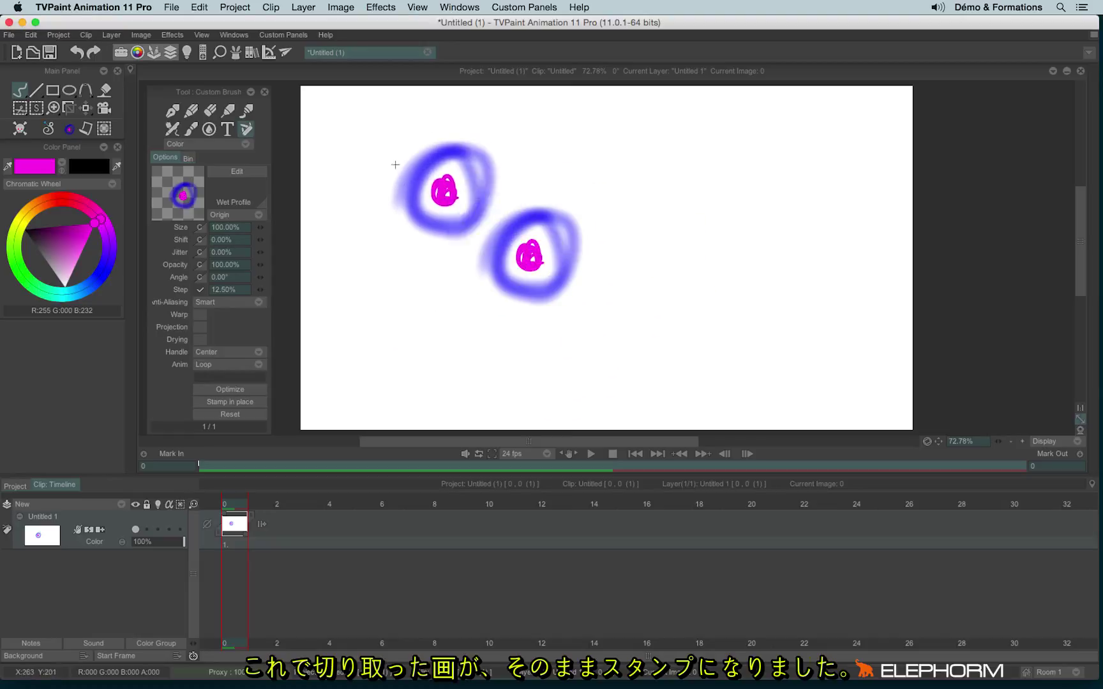
# Stamp copies of the brush at upper left, upper middle, upper right, right and lower right.
pyautogui.click(348, 150)
pyautogui.click(497, 157)
pyautogui.click(690, 171)
pyautogui.click(818, 191)
pyautogui.click(848, 367)
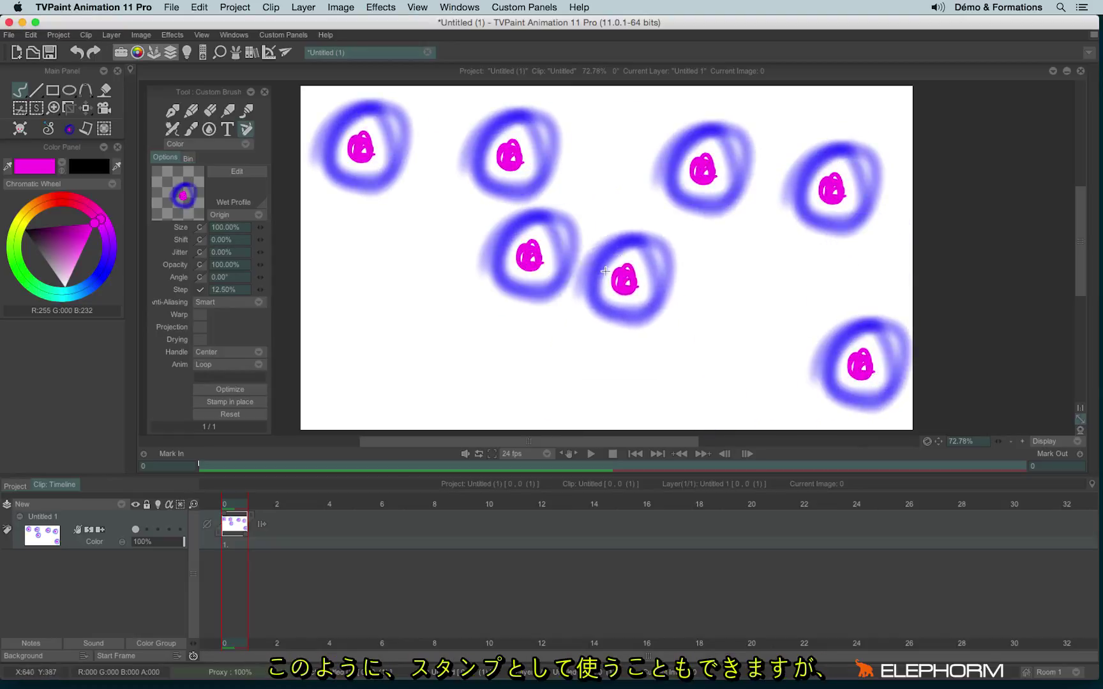
# Drag the ring brush across the canvas in one long looping stroke of repeated stamps.
pyautogui.moveTo(371, 136)
pyautogui.mouseDown()
pyautogui.moveTo(437, 168)
pyautogui.moveTo(616, 148)
pyautogui.moveTo(785, 249)
pyautogui.moveTo(627, 323)
pyautogui.moveTo(371, 258)
pyautogui.moveTo(426, 369)
pyautogui.moveTo(716, 362)
pyautogui.moveTo(625, 171)
pyautogui.moveTo(645, 227)
pyautogui.moveTo(631, 208)
pyautogui.mouseUp()
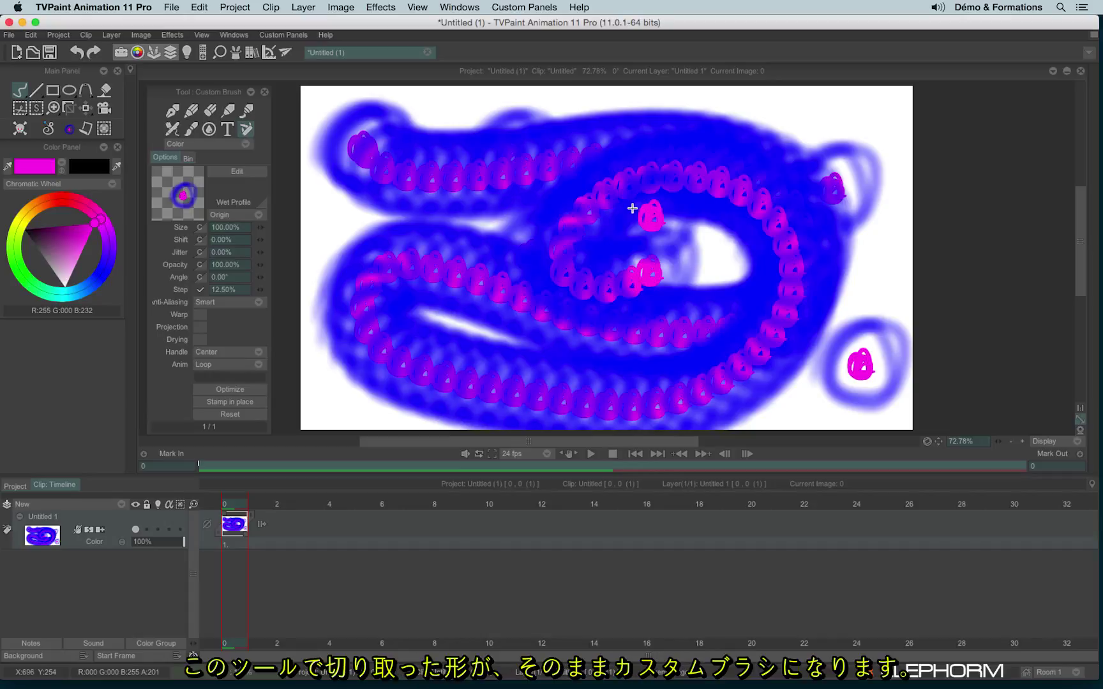
pyautogui.rightClick(20, 110)
pyautogui.click(20, 109)
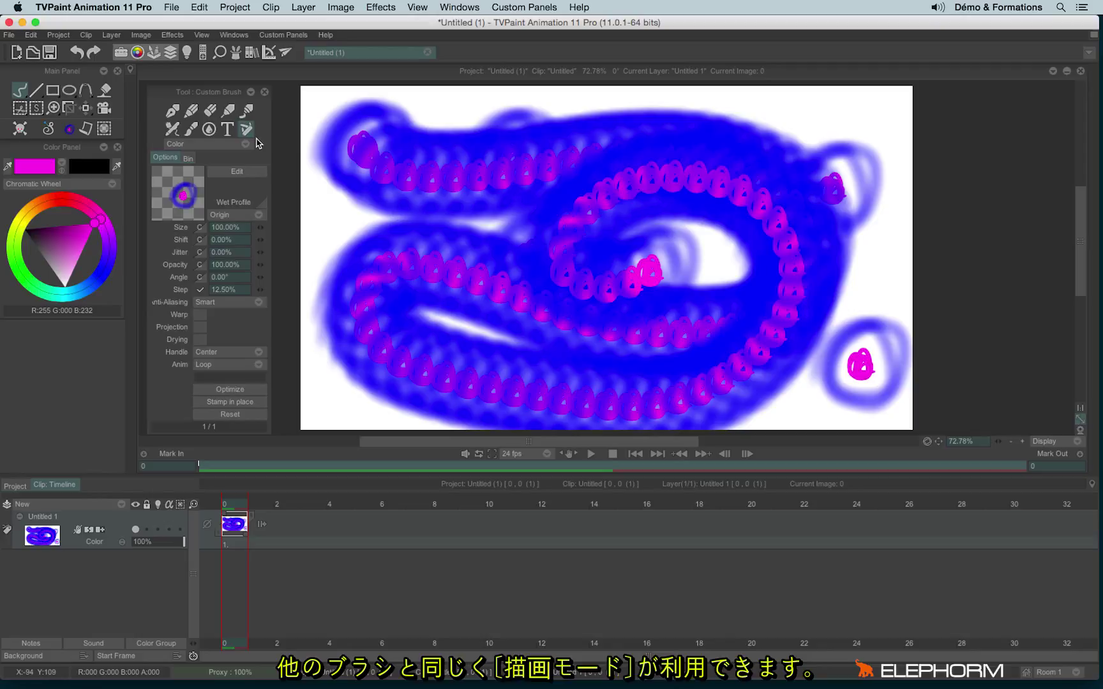
# Clear the frame and paint a test S stroke with the brush in Color drawing mode.
pyautogui.press('BackSpace')
pyautogui.click(431, 246)
pyautogui.hotkey('ctrl', 'z')
pyautogui.click(183, 145)
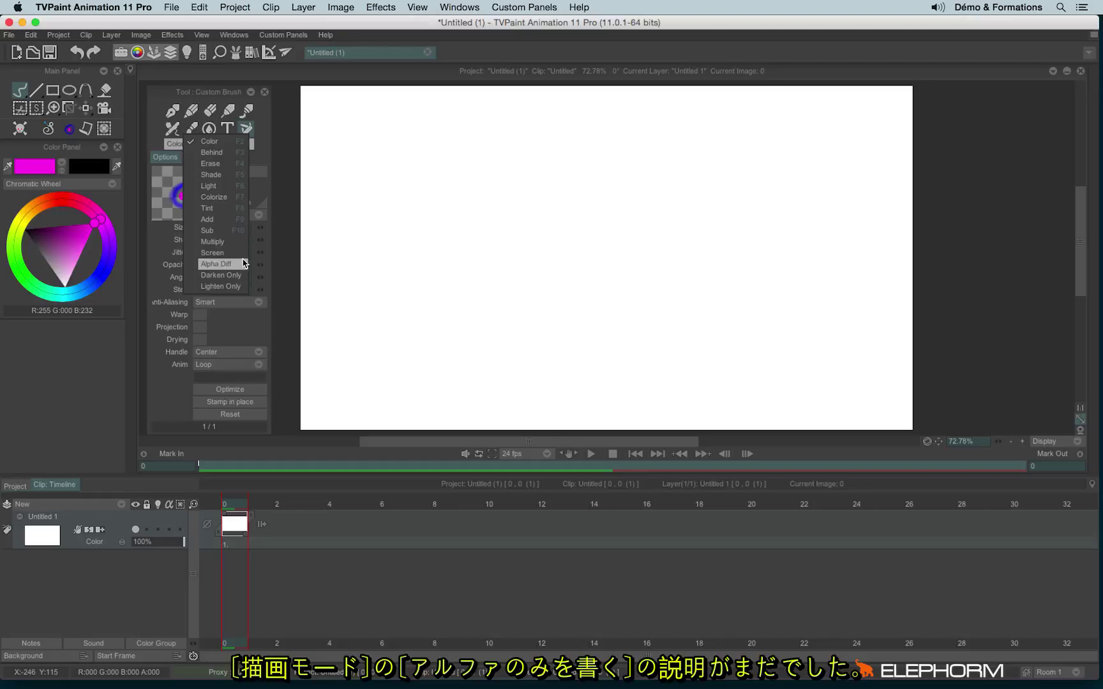
pyautogui.click(210, 141)
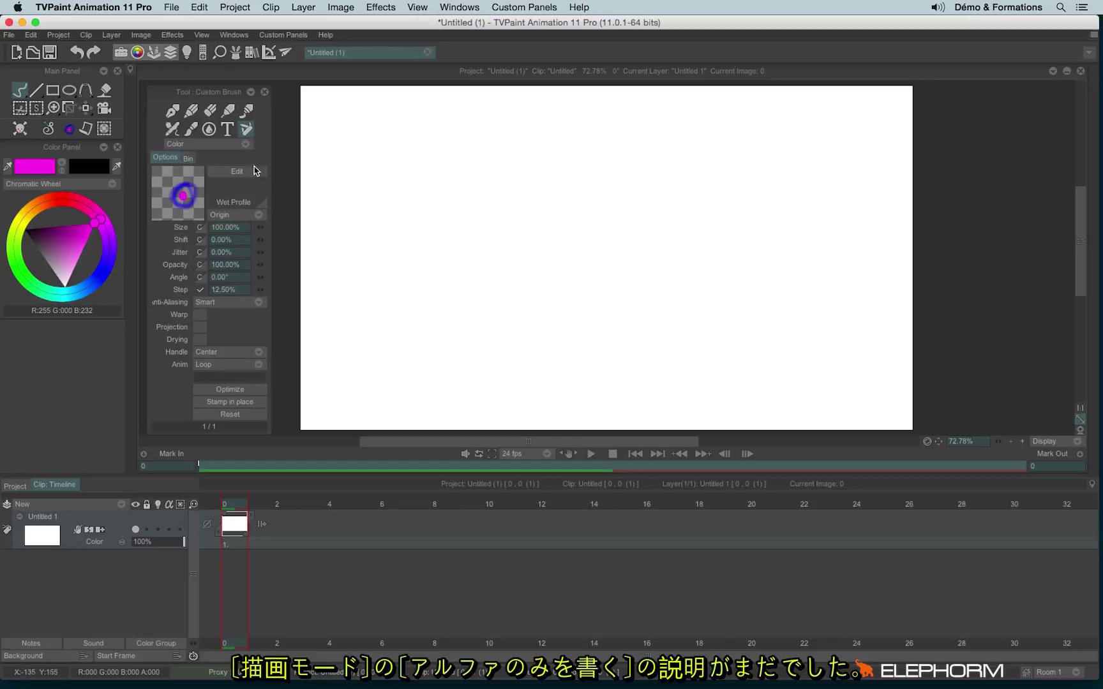
pyautogui.moveTo(419, 118)
pyautogui.mouseDown()
pyautogui.moveTo(384, 135)
pyautogui.moveTo(381, 181)
pyautogui.moveTo(445, 233)
pyautogui.moveTo(449, 293)
pyautogui.moveTo(394, 339)
pyautogui.moveTo(403, 384)
pyautogui.mouseUp()
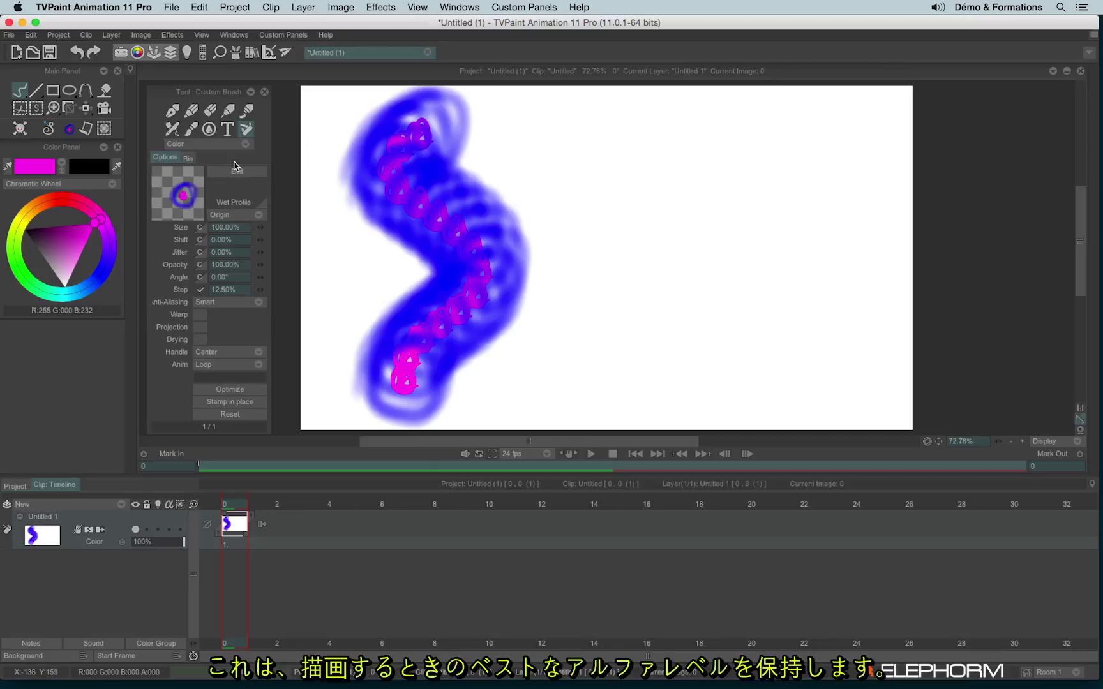
# Switch the drawing mode to Alpha Diff, paint a comparison S, then clear the canvas.
pyautogui.click(220, 144)
pyautogui.click(267, 267)
pyautogui.moveTo(578, 134)
pyautogui.mouseDown()
pyautogui.moveTo(555, 158)
pyautogui.moveTo(635, 243)
pyautogui.moveTo(636, 307)
pyautogui.moveTo(591, 335)
pyautogui.moveTo(556, 386)
pyautogui.moveTo(590, 418)
pyautogui.mouseUp()
pyautogui.moveTo(780, 281); pyautogui.dragTo(782, 282)
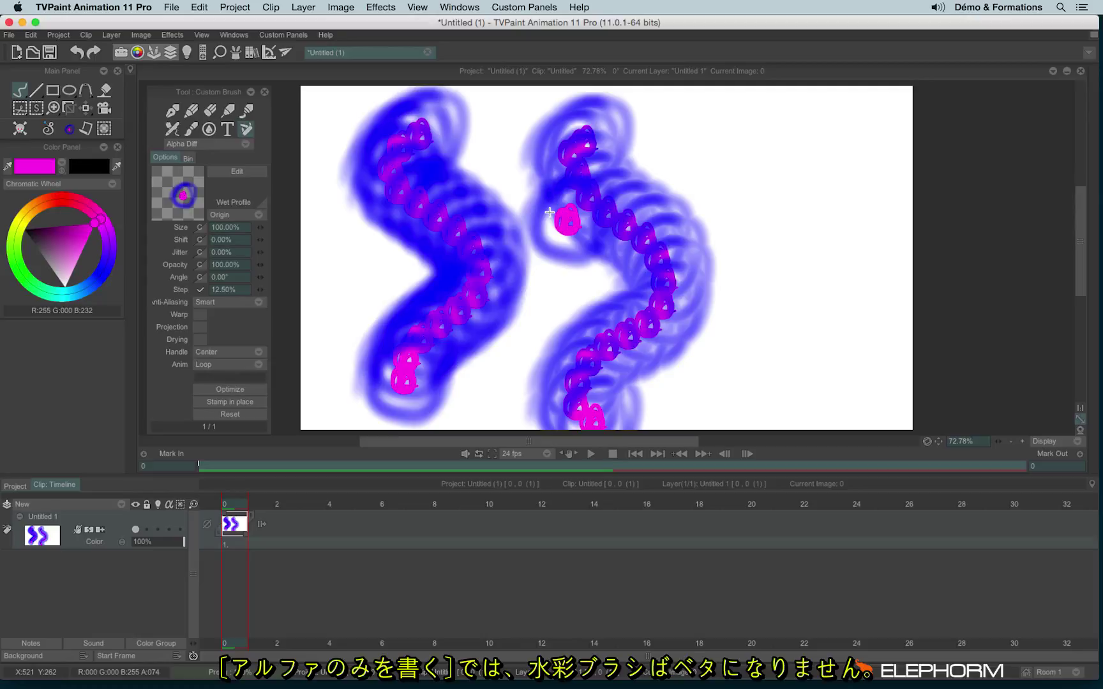
pyautogui.press('BackSpace')
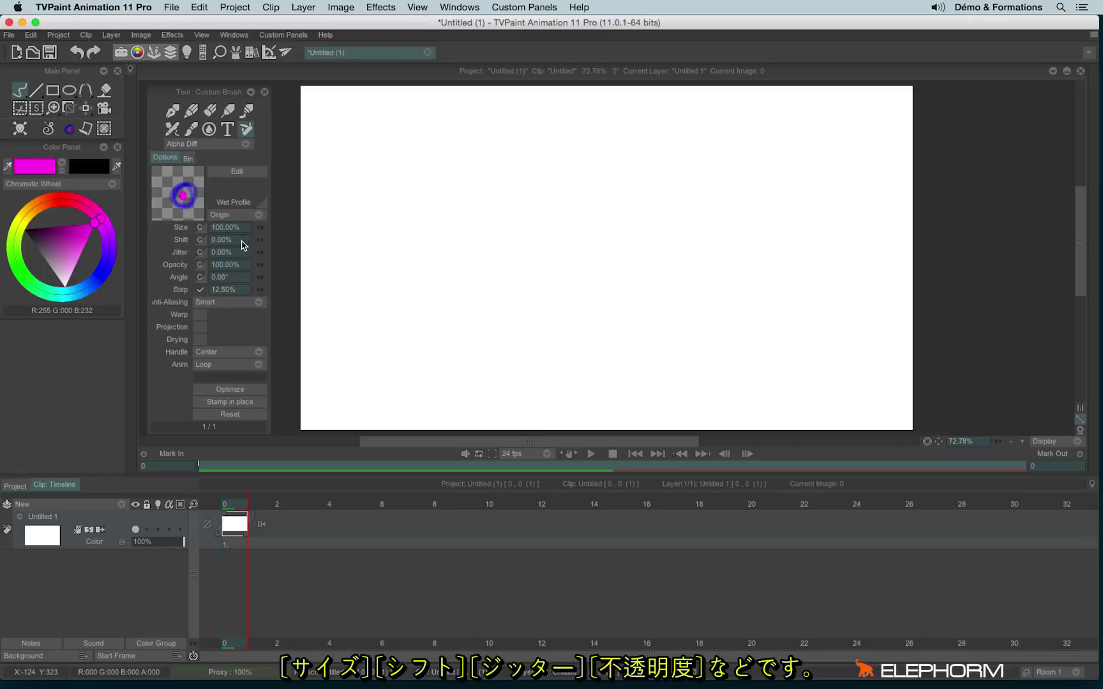
# Shrink the ring brush to 35.41% by Z-dragging, then clear the canvas.
pyautogui.click(298, 237)
pyautogui.press('z')
pyautogui.moveTo(505, 253)
pyautogui.mouseDown()
pyautogui.moveTo(347, 113)
pyautogui.moveTo(320, 168)
pyautogui.moveTo(443, 207)
pyautogui.moveTo(542, 287)
pyautogui.moveTo(422, 379)
pyautogui.moveTo(651, 365)
pyautogui.moveTo(748, 250)
pyautogui.moveTo(610, 250)
pyautogui.moveTo(768, 195)
pyautogui.moveTo(719, 223)
pyautogui.moveTo(763, 148)
pyautogui.moveTo(863, 176)
pyautogui.moveTo(792, 191)
pyautogui.mouseUp()
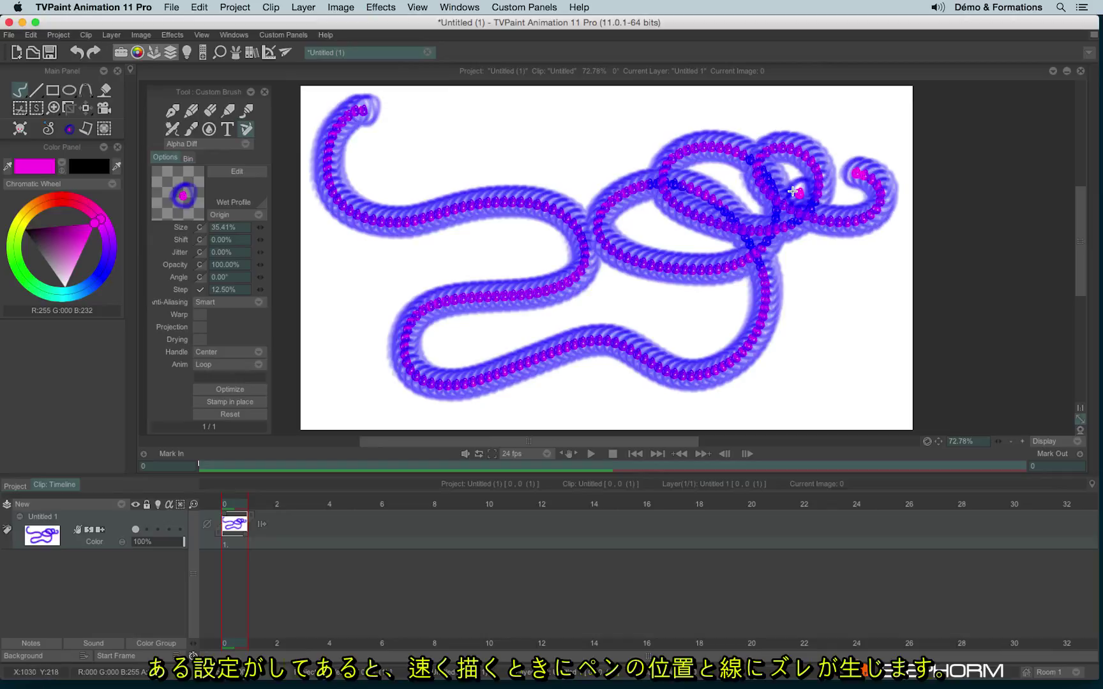
pyautogui.press('BackSpace')
# Paint slow and fast test strokes with the smaller brush, then clear them.
pyautogui.moveTo(340, 132)
pyautogui.mouseDown()
pyautogui.moveTo(764, 328)
pyautogui.moveTo(377, 354)
pyautogui.mouseUp()
pyautogui.moveTo(752, 364); pyautogui.dragTo(792, 373)
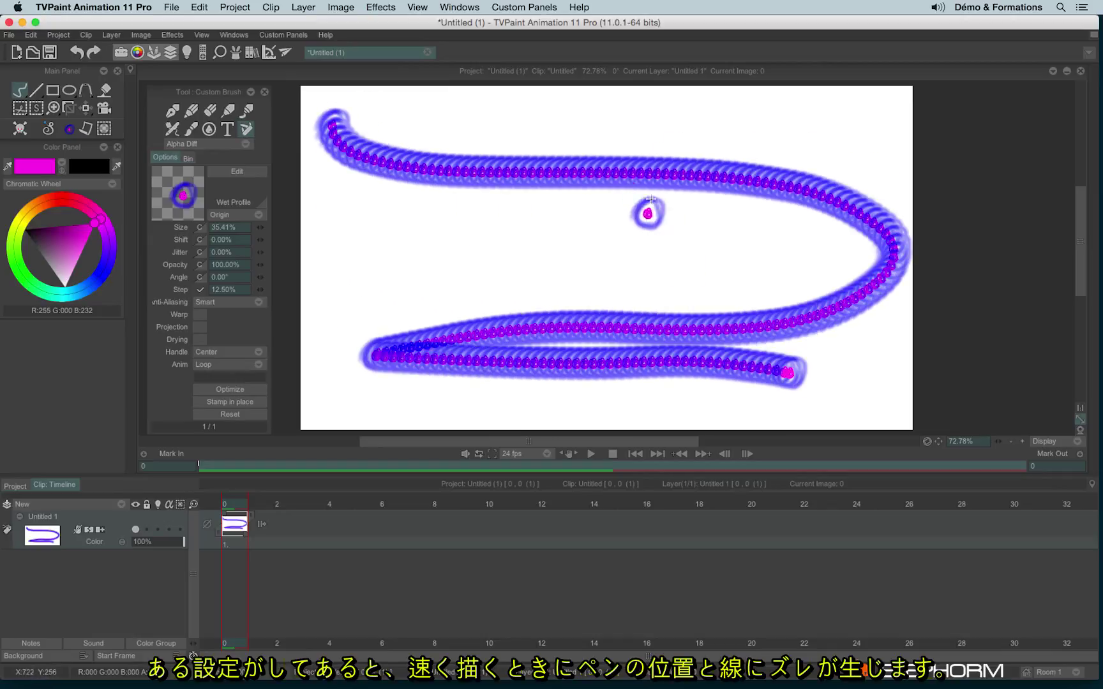
pyautogui.moveTo(419, 239)
pyautogui.mouseDown()
pyautogui.moveTo(600, 268)
pyautogui.moveTo(665, 352)
pyautogui.moveTo(568, 406)
pyautogui.mouseUp()
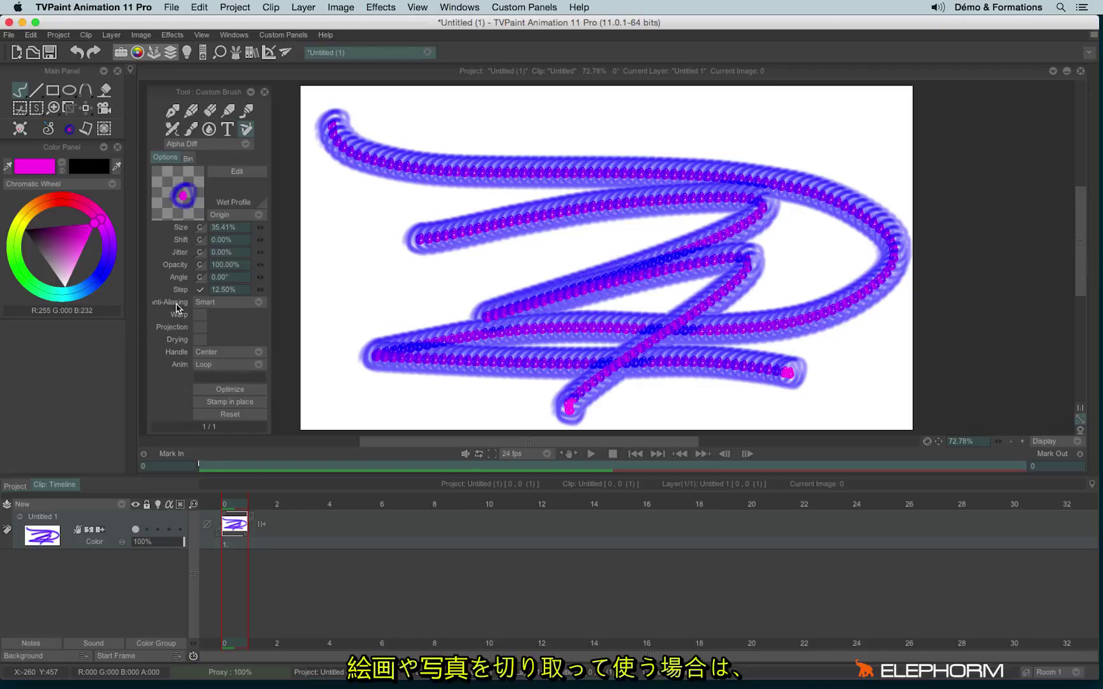
pyautogui.press('BackSpace')
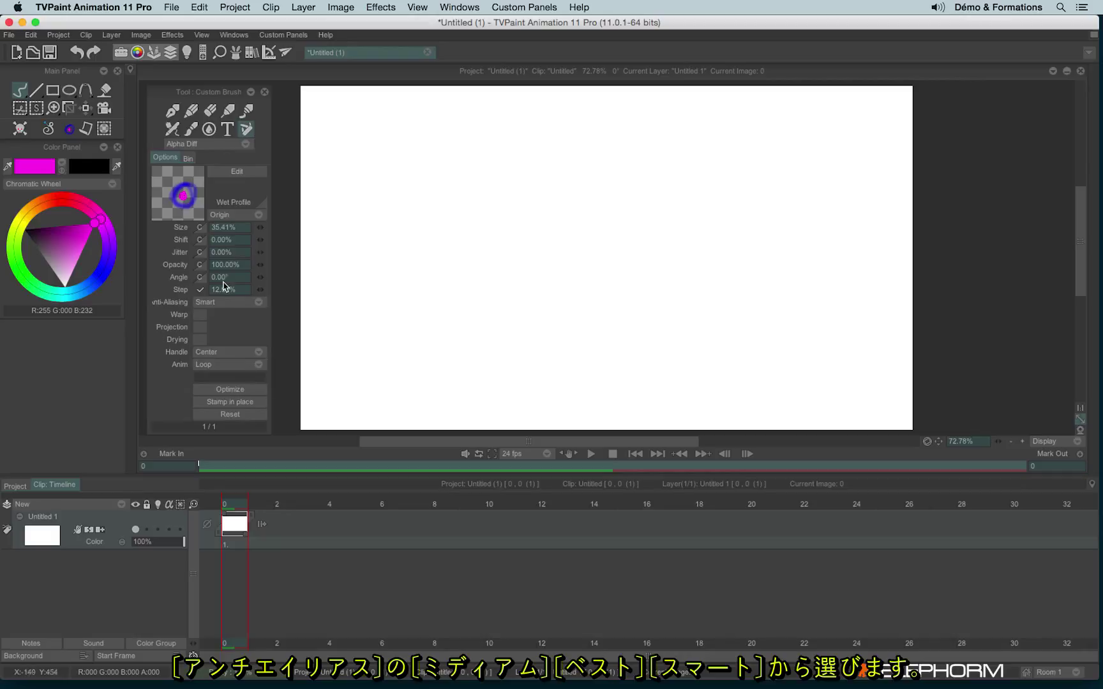
# Check the Smart anti-aliasing setting and paint a long zigzag test stroke.
pyautogui.click(216, 303)
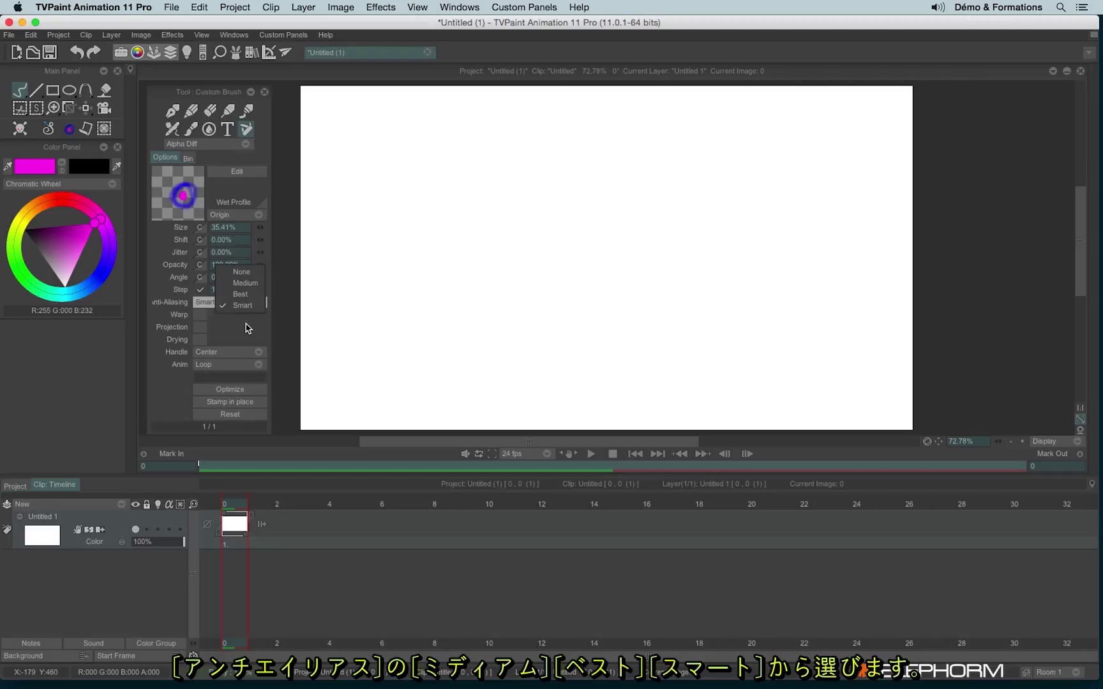
pyautogui.click(242, 323)
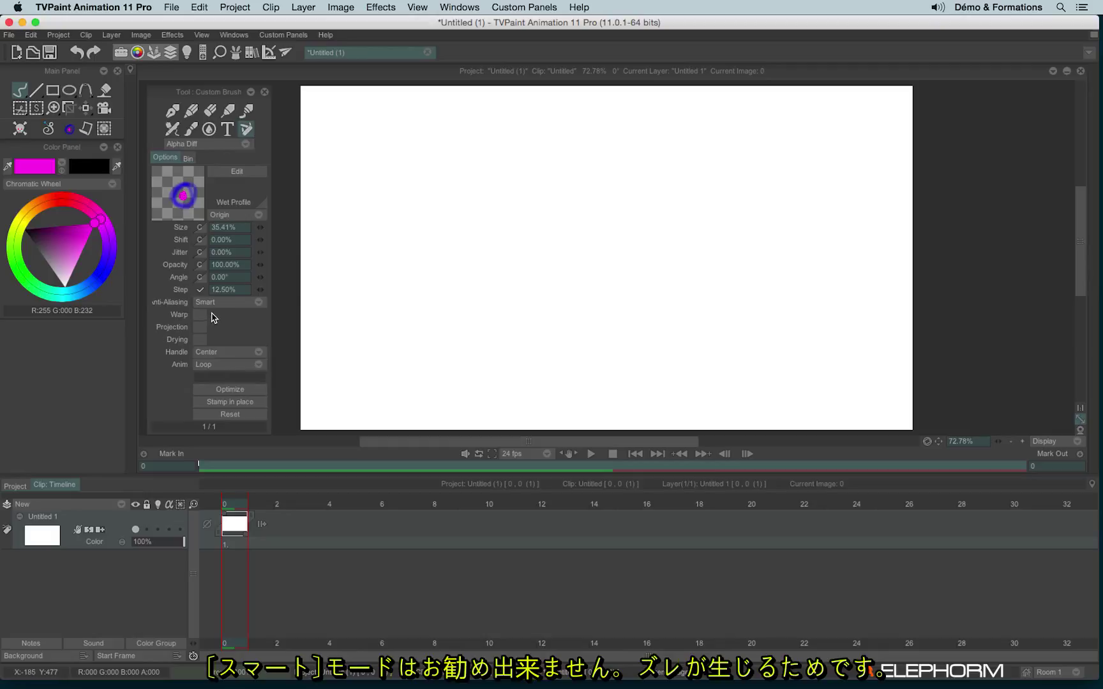
pyautogui.click(216, 304)
pyautogui.click(245, 301)
pyautogui.moveTo(383, 135)
pyautogui.mouseDown()
pyautogui.moveTo(734, 236)
pyautogui.moveTo(826, 288)
pyautogui.moveTo(461, 375)
pyautogui.mouseUp()
# Set the brush's anti-aliasing to None and paint more test strokes across the canvas.
pyautogui.click(217, 305)
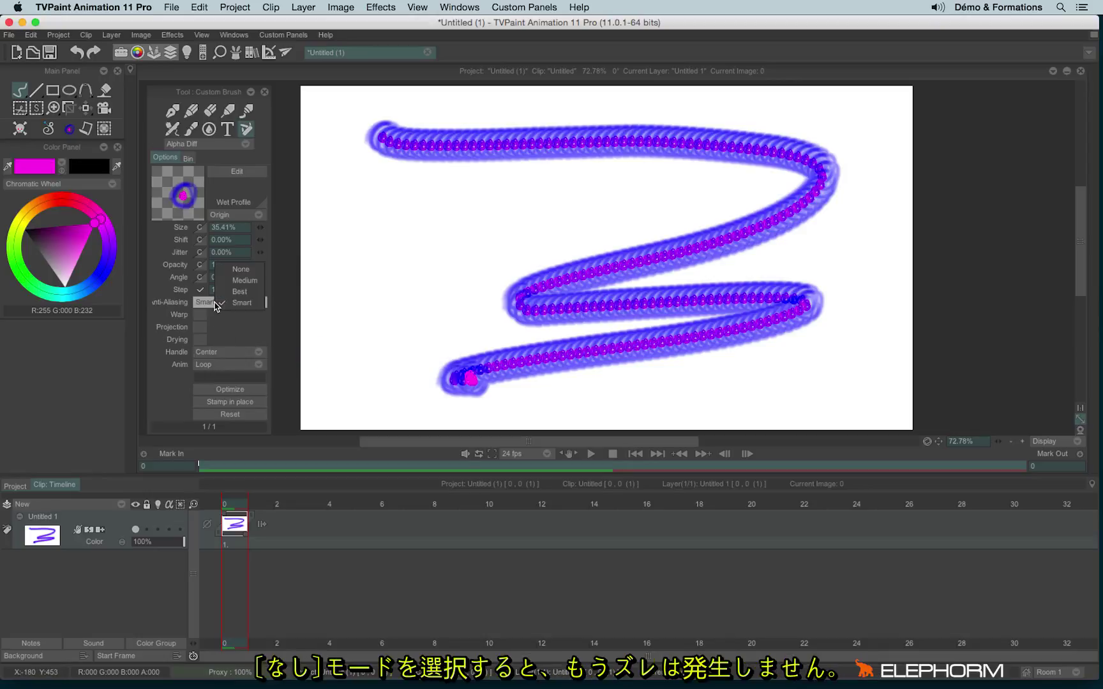
pyautogui.click(240, 270)
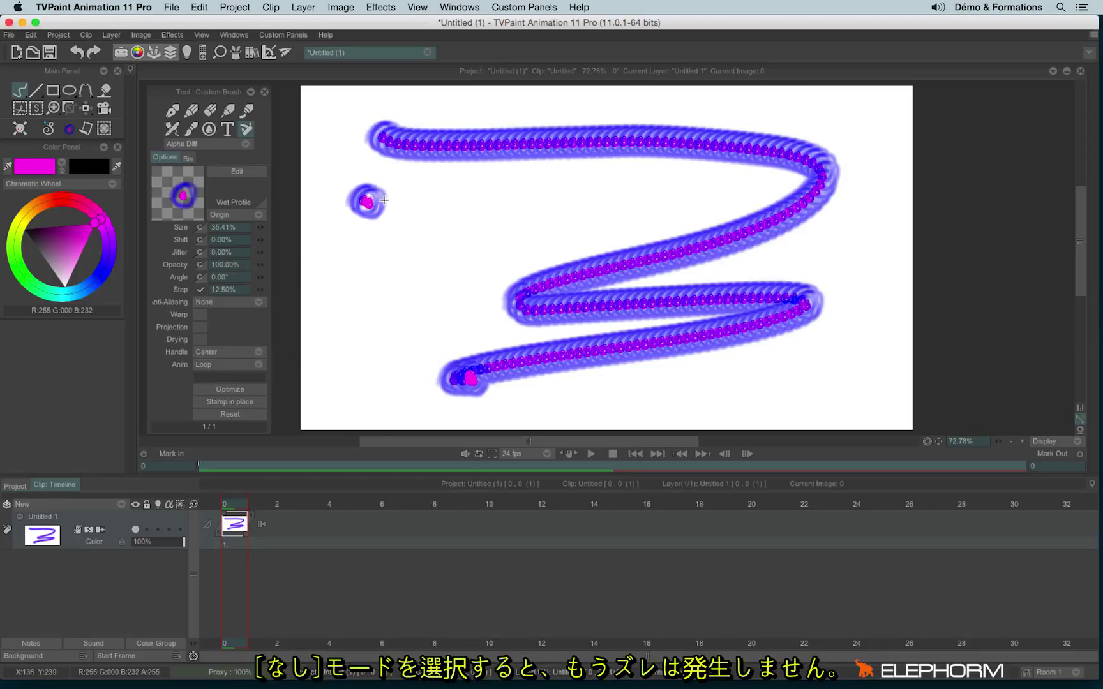
pyautogui.moveTo(362, 201)
pyautogui.mouseDown()
pyautogui.moveTo(356, 294)
pyautogui.moveTo(632, 147)
pyautogui.moveTo(640, 228)
pyautogui.moveTo(615, 434)
pyautogui.moveTo(382, 291)
pyautogui.moveTo(593, 406)
pyautogui.moveTo(613, 313)
pyautogui.moveTo(498, 287)
pyautogui.moveTo(778, 247)
pyautogui.moveTo(668, 164)
pyautogui.mouseUp()
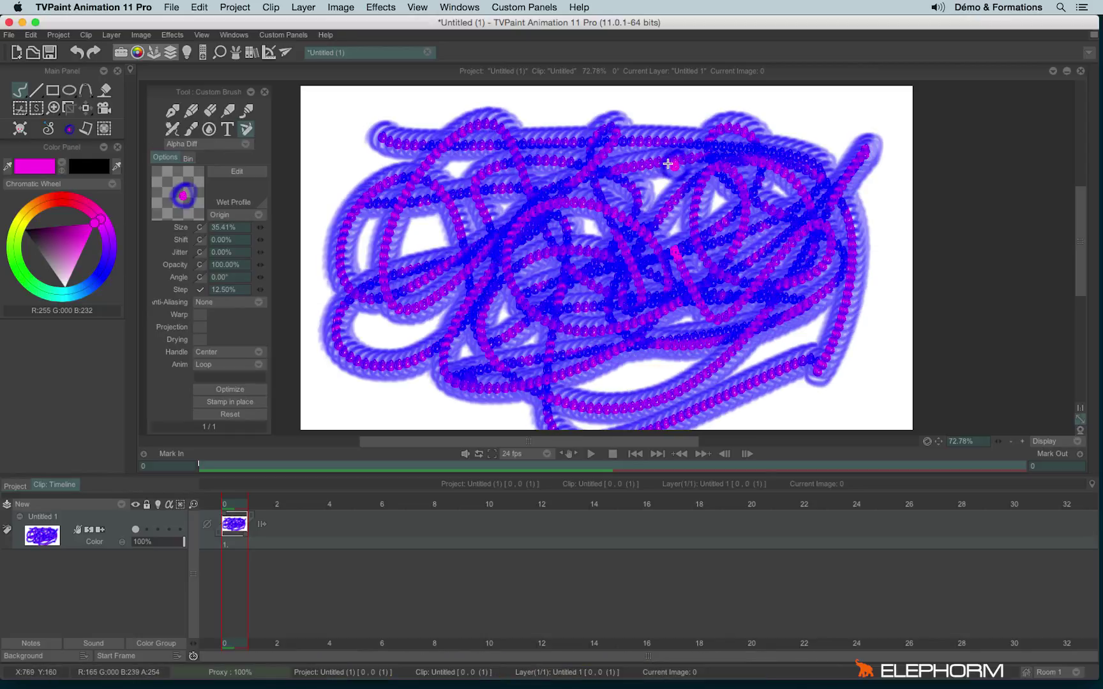
# Clear the layer and confirm the brush's anti-aliasing remains None.
pyautogui.press('BackSpace')
pyautogui.click(668, 164)
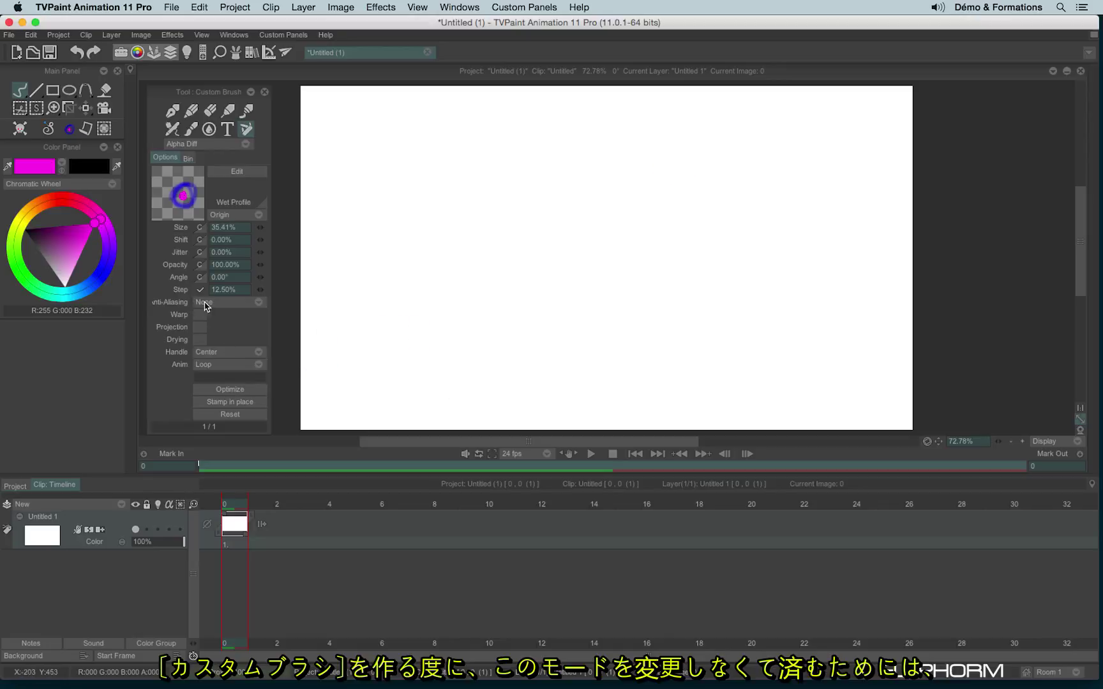
pyautogui.click(219, 304)
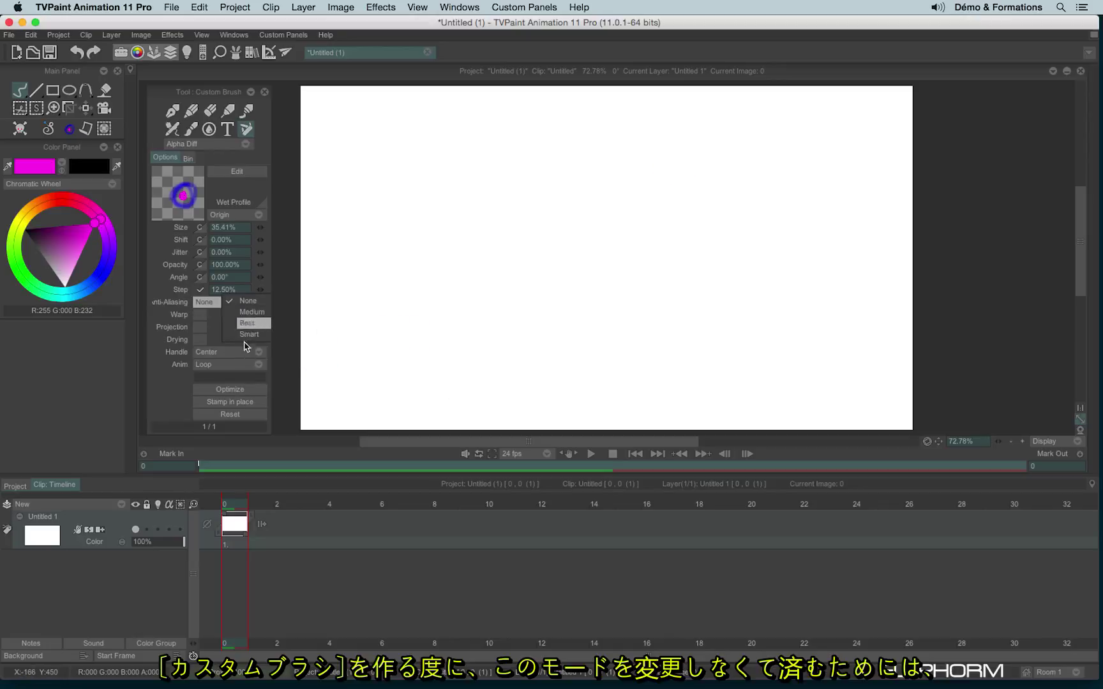
pyautogui.click(216, 317)
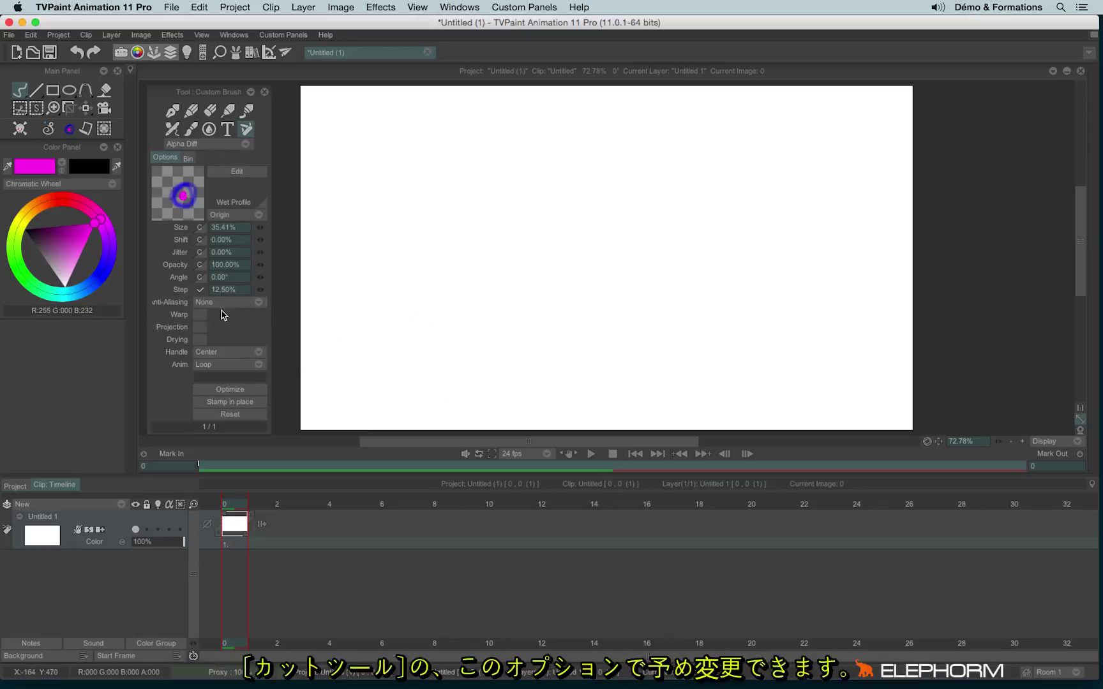
# Set the Cut Brush's Brush Smooth to None, then return to the Custom Brush.
pyautogui.click(21, 115)
pyautogui.click(76, 116)
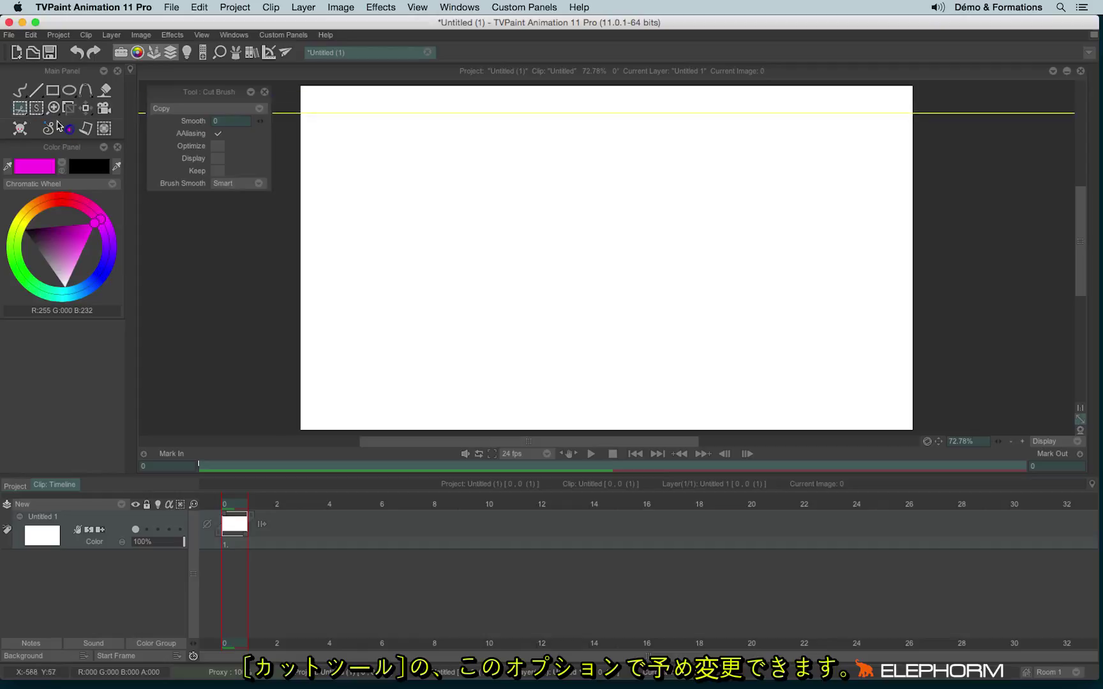
pyautogui.click(217, 184)
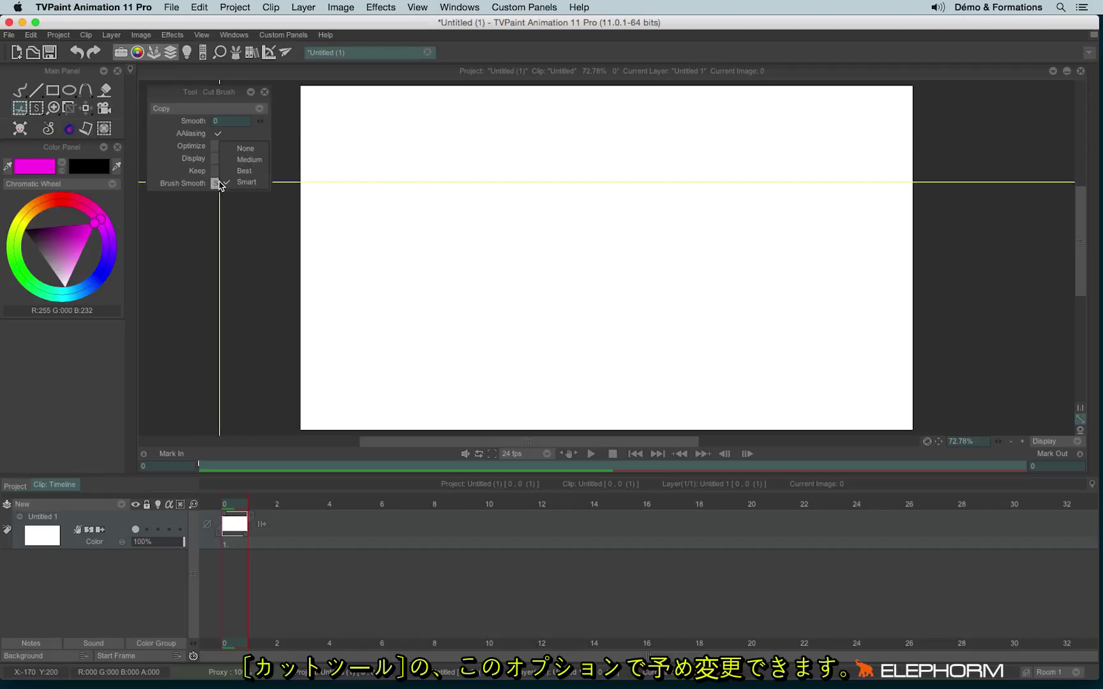
pyautogui.click(242, 148)
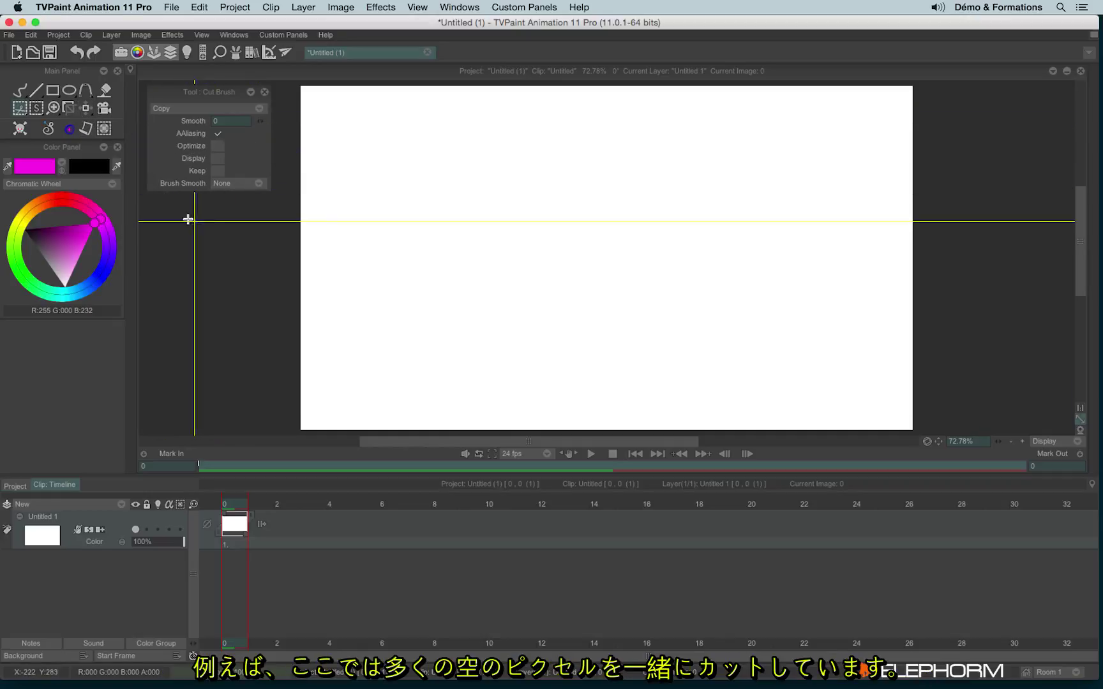
pyautogui.click(37, 107)
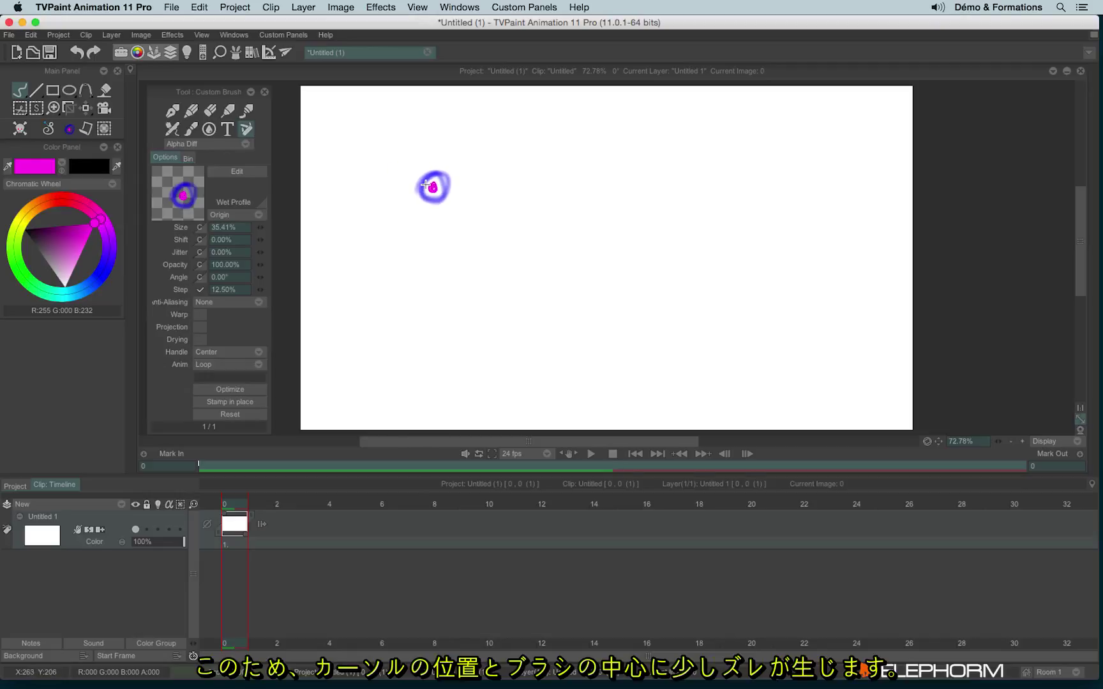
# Optimize the ring custom brush and paint a wavy S-shaped test stroke down the canvas.
pyautogui.click(210, 390)
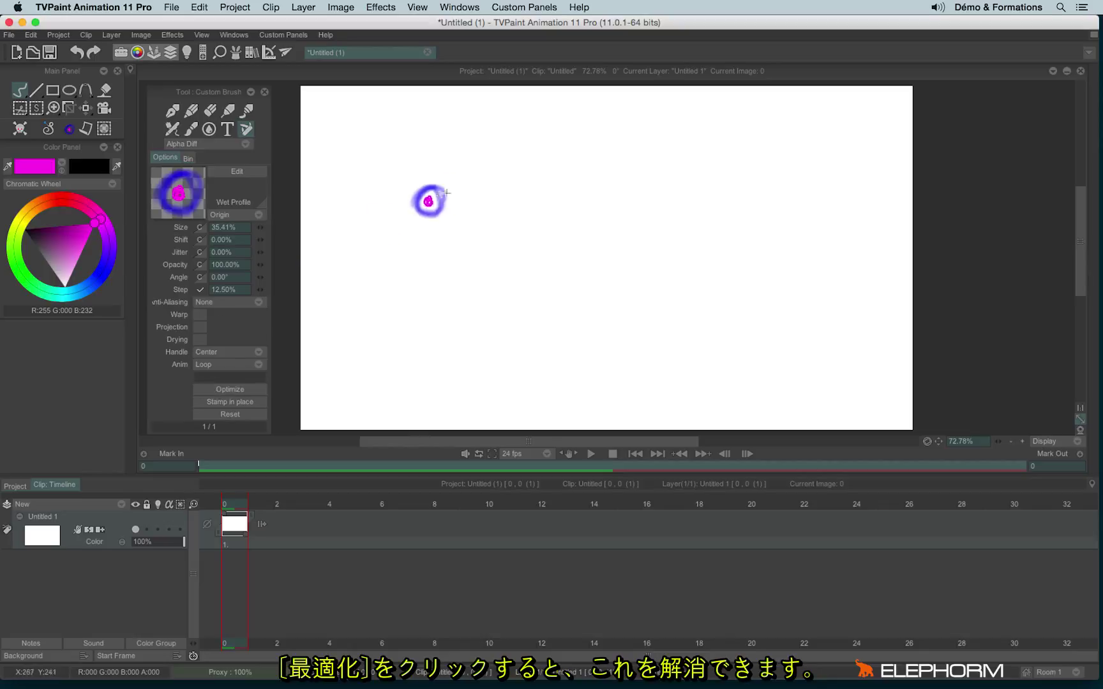
pyautogui.moveTo(475, 183)
pyautogui.mouseDown()
pyautogui.moveTo(485, 237)
pyautogui.moveTo(460, 324)
pyautogui.mouseUp()
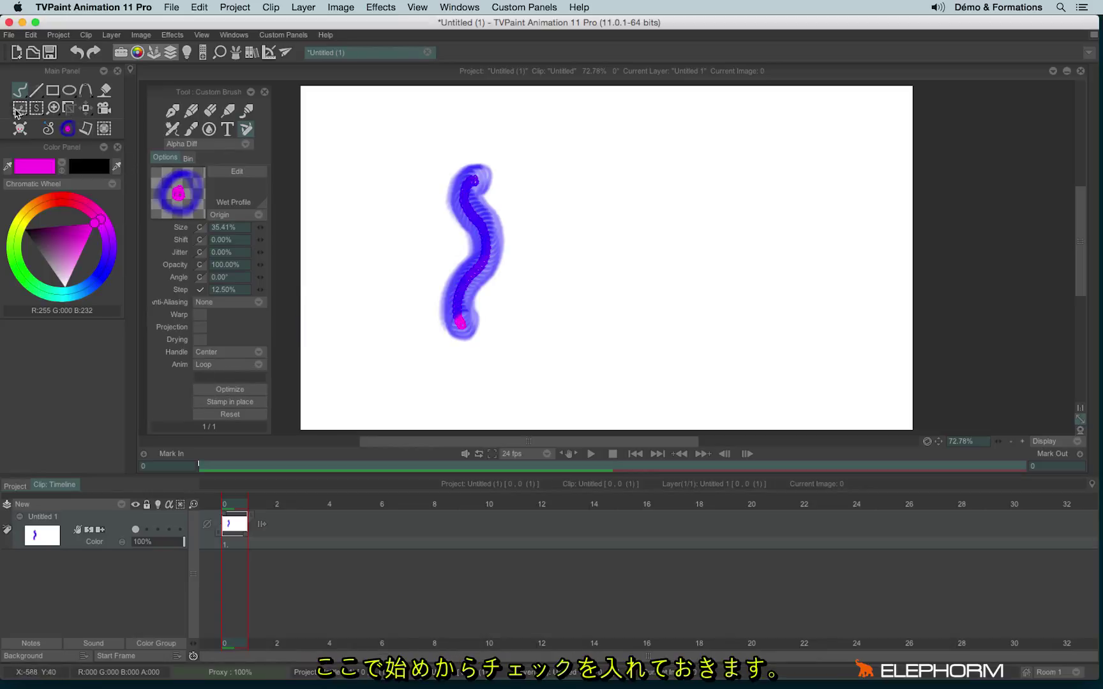
# Tick Optimize in the Cut Brush settings, then go back to the Custom Brush.
pyautogui.click(20, 107)
pyautogui.click(83, 112)
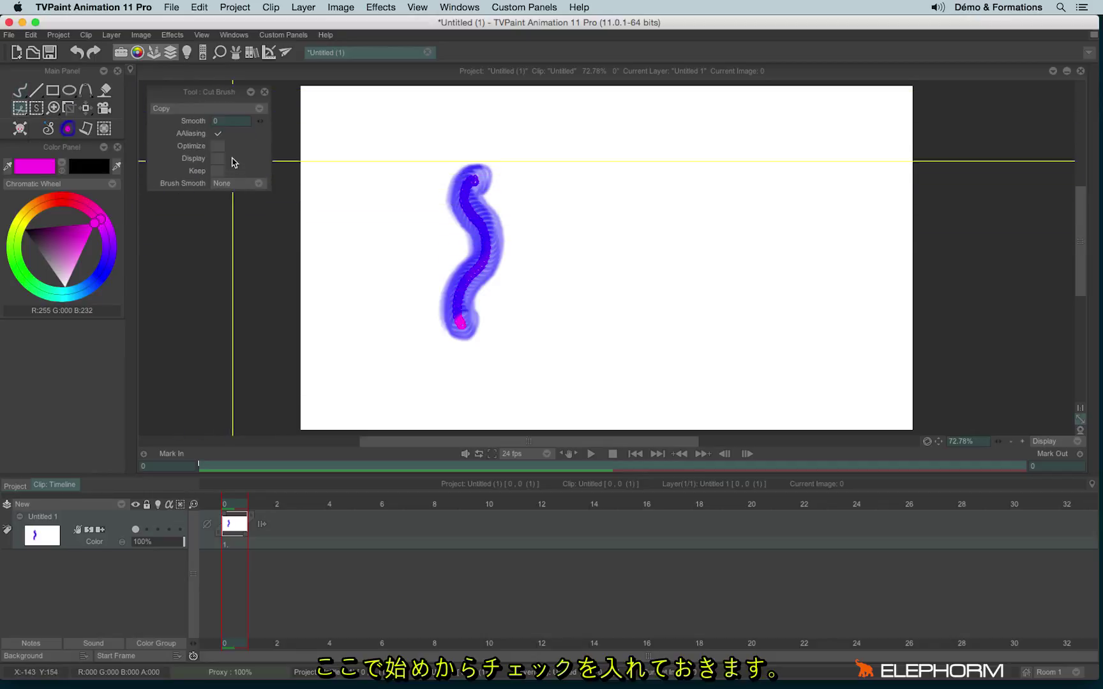
pyautogui.click(218, 146)
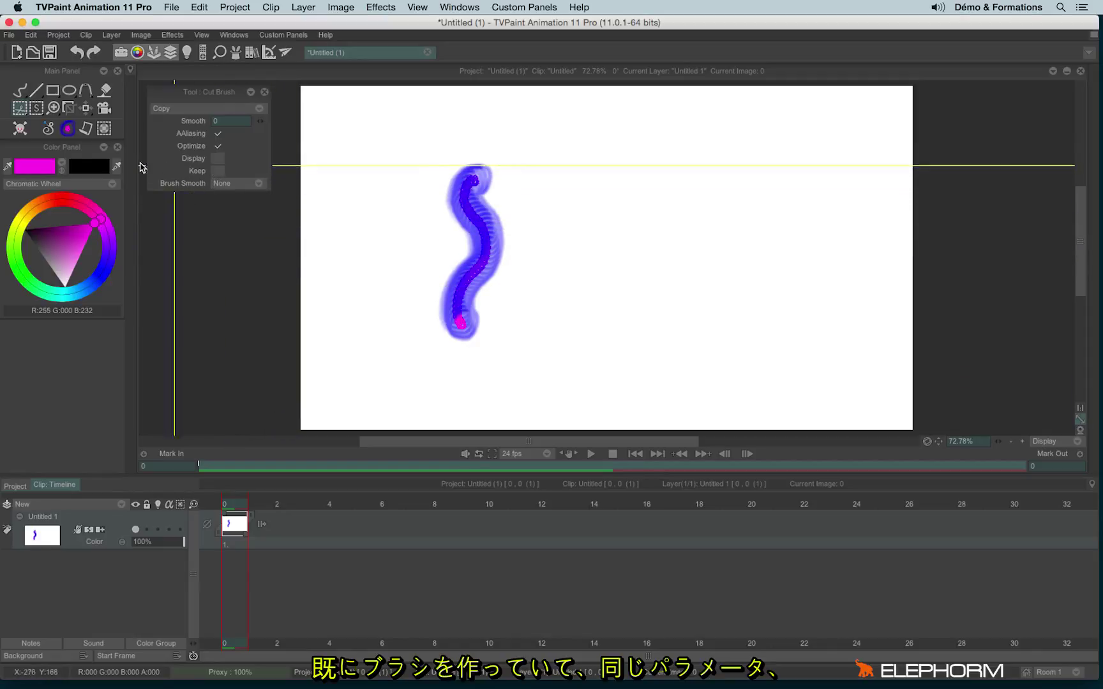
pyautogui.click(26, 96)
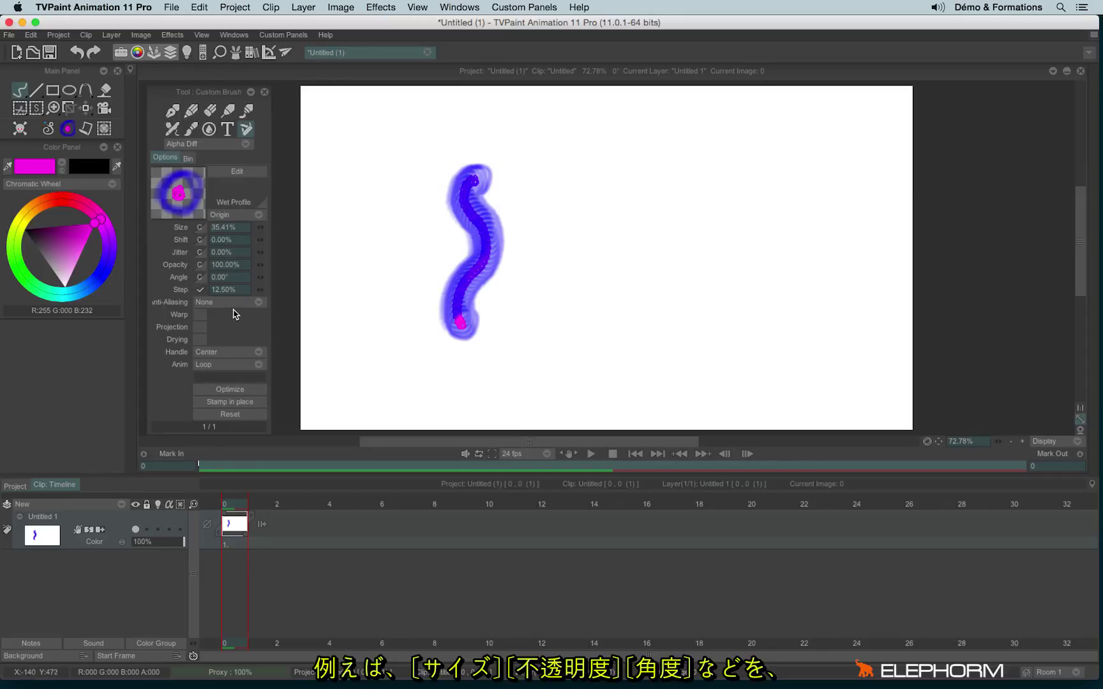
pyautogui.click(20, 108)
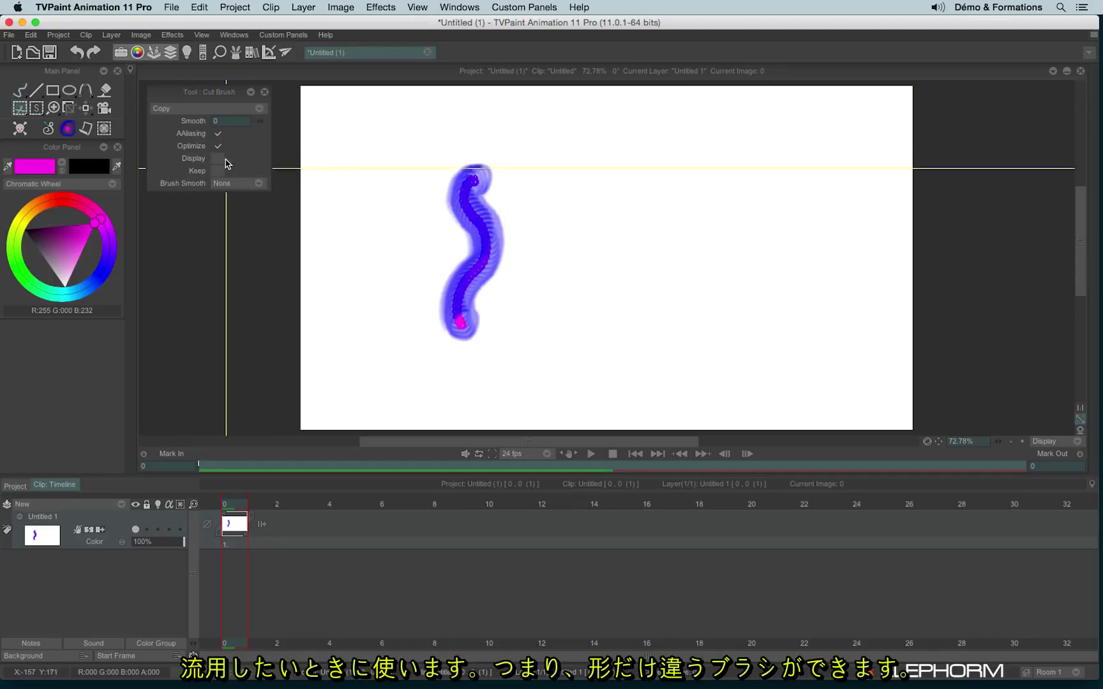
pyautogui.press('Escape')
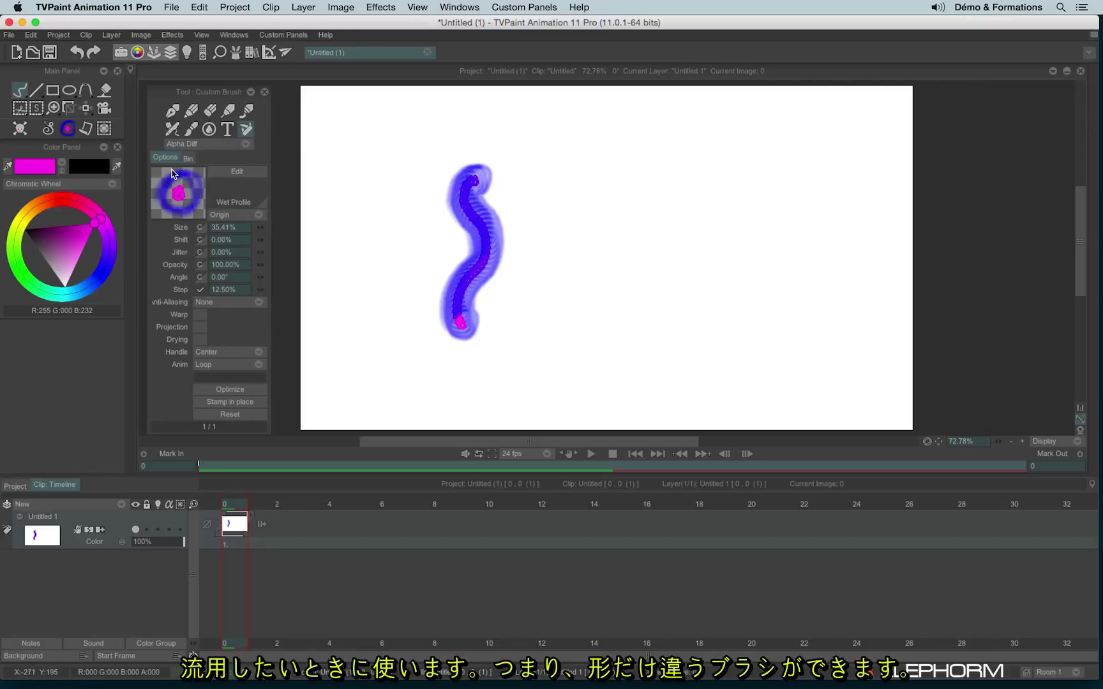
# Switch the custom brush's draw mode from Alpha Diff to Color and paint a test scribble.
pyautogui.click(245, 143)
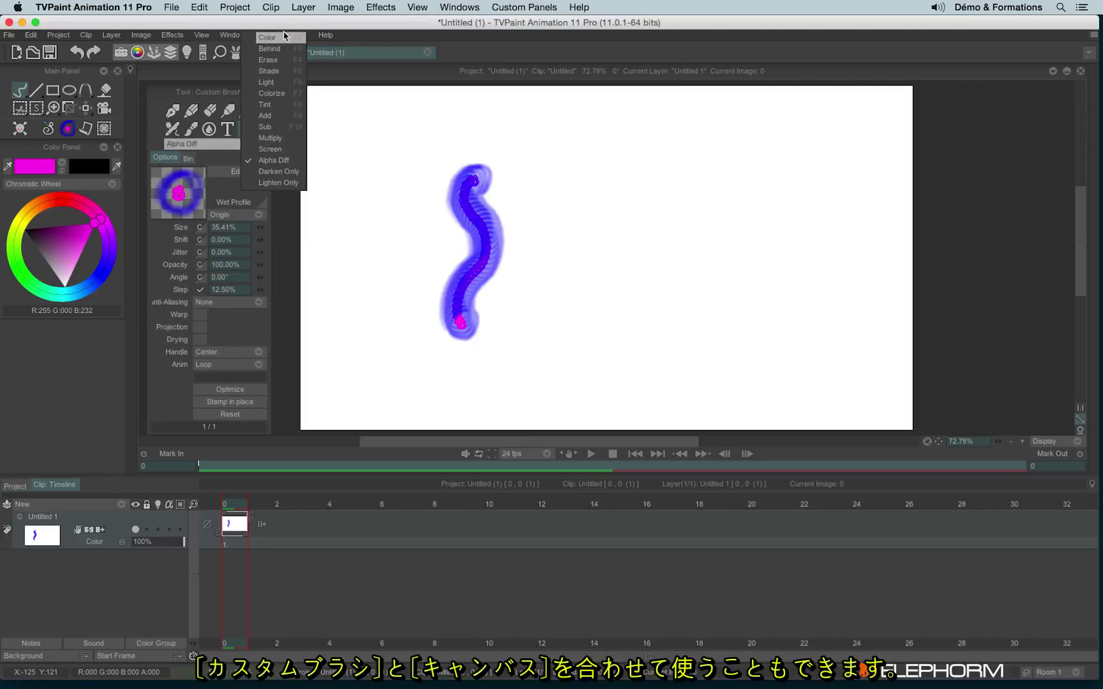
pyautogui.click(281, 36)
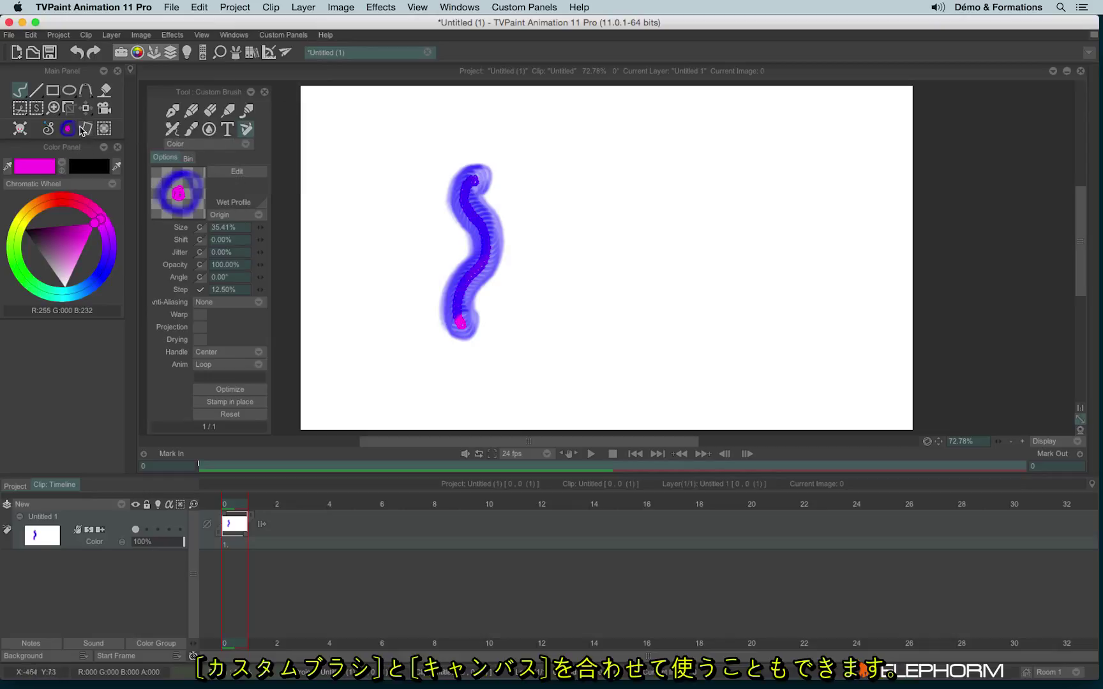
pyautogui.moveTo(622, 160)
pyautogui.mouseDown()
pyautogui.moveTo(590, 198)
pyautogui.moveTo(558, 211)
pyautogui.moveTo(636, 297)
pyautogui.moveTo(511, 281)
pyautogui.moveTo(688, 263)
pyautogui.mouseUp()
# Paint a speckled stroke and a dab with the cement_03 paper texture, then clear the layer.
pyautogui.click(86, 130)
pyautogui.moveTo(740, 146)
pyautogui.mouseDown()
pyautogui.moveTo(689, 243)
pyautogui.moveTo(830, 274)
pyautogui.moveTo(803, 261)
pyautogui.moveTo(756, 310)
pyautogui.mouseUp()
pyautogui.click(753, 297)
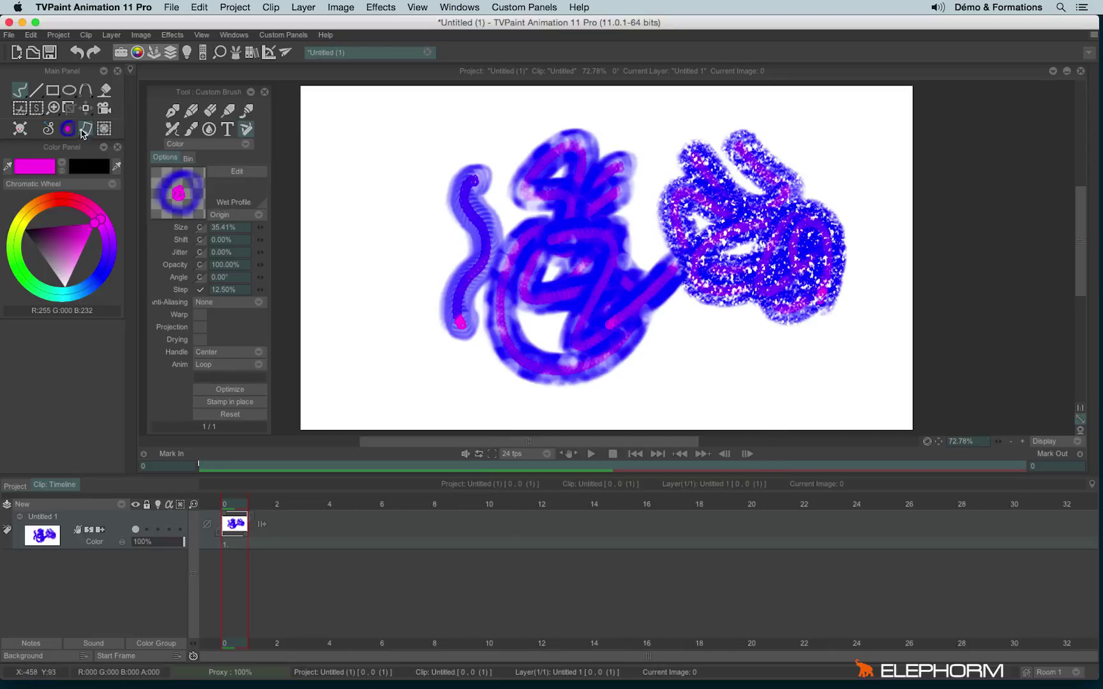
pyautogui.click(383, 239)
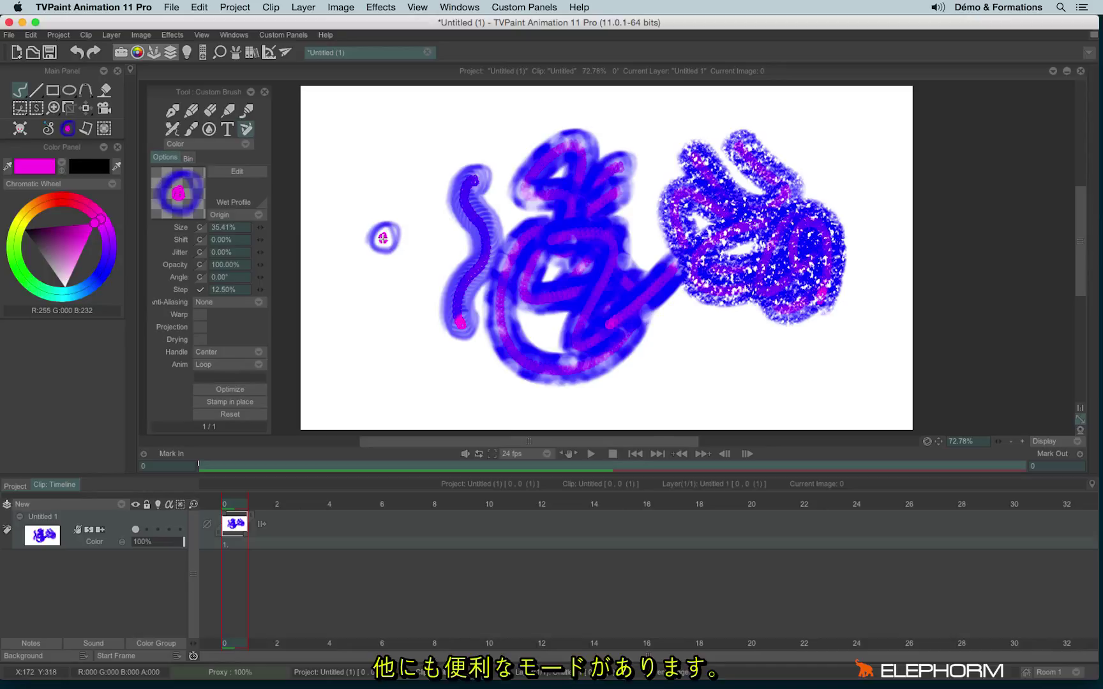
pyautogui.press('BackSpace')
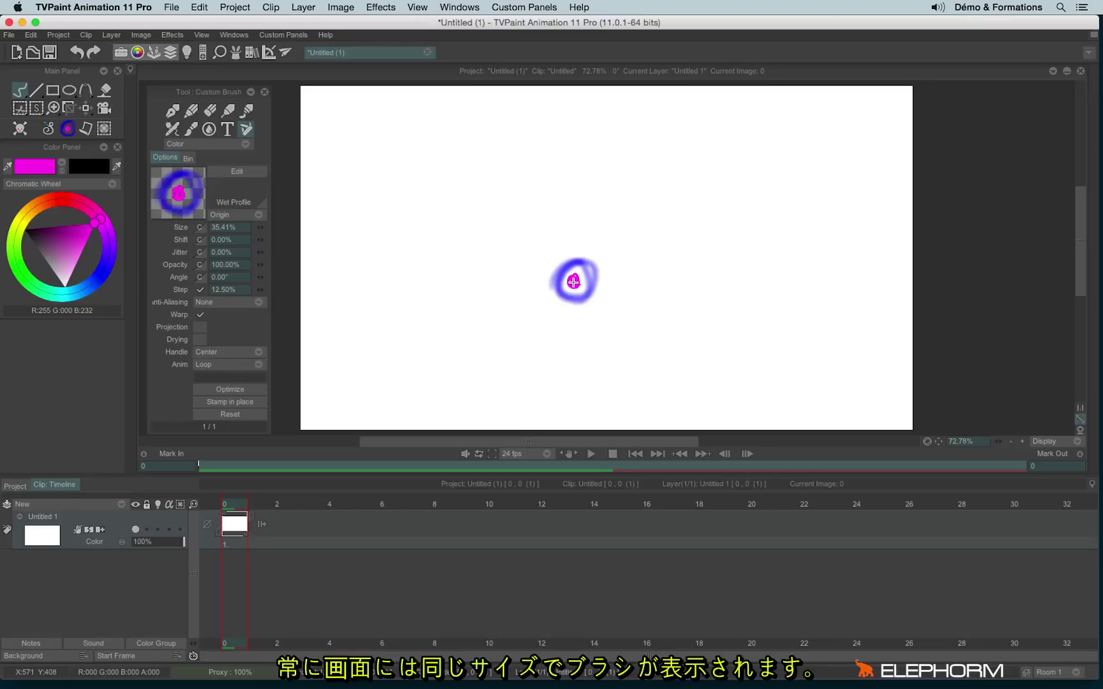
# Zoom the canvas in and out repeatedly to compare how the custom brush preview scales.
pyautogui.scroll(5, 543, 256)
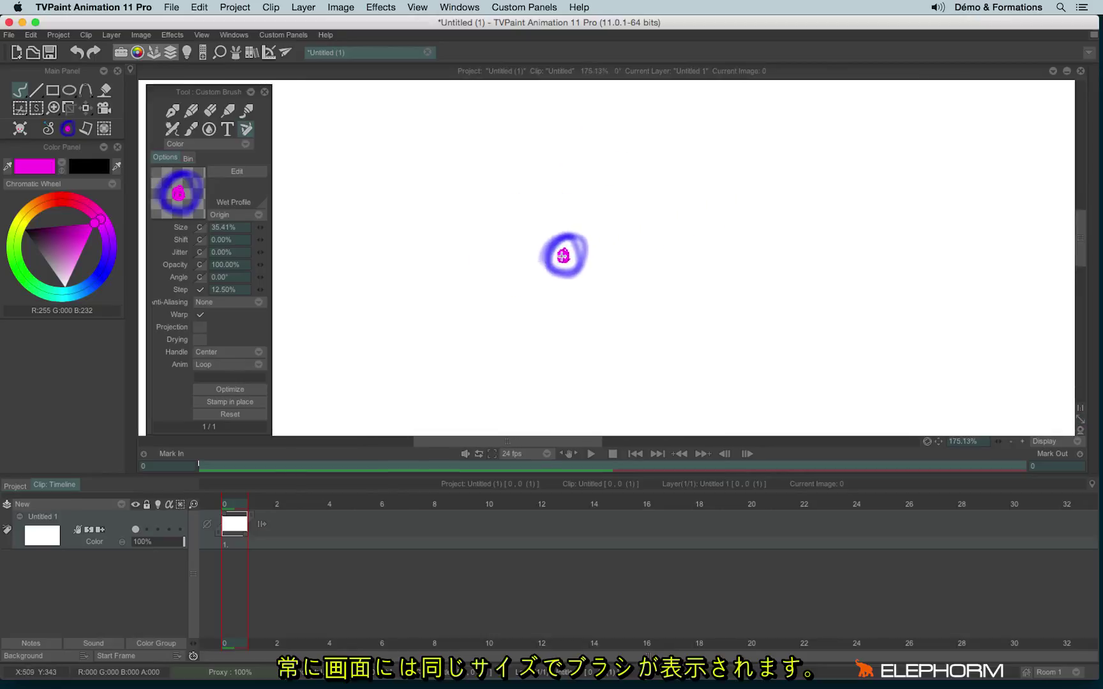
pyautogui.scroll(10, 562, 256)
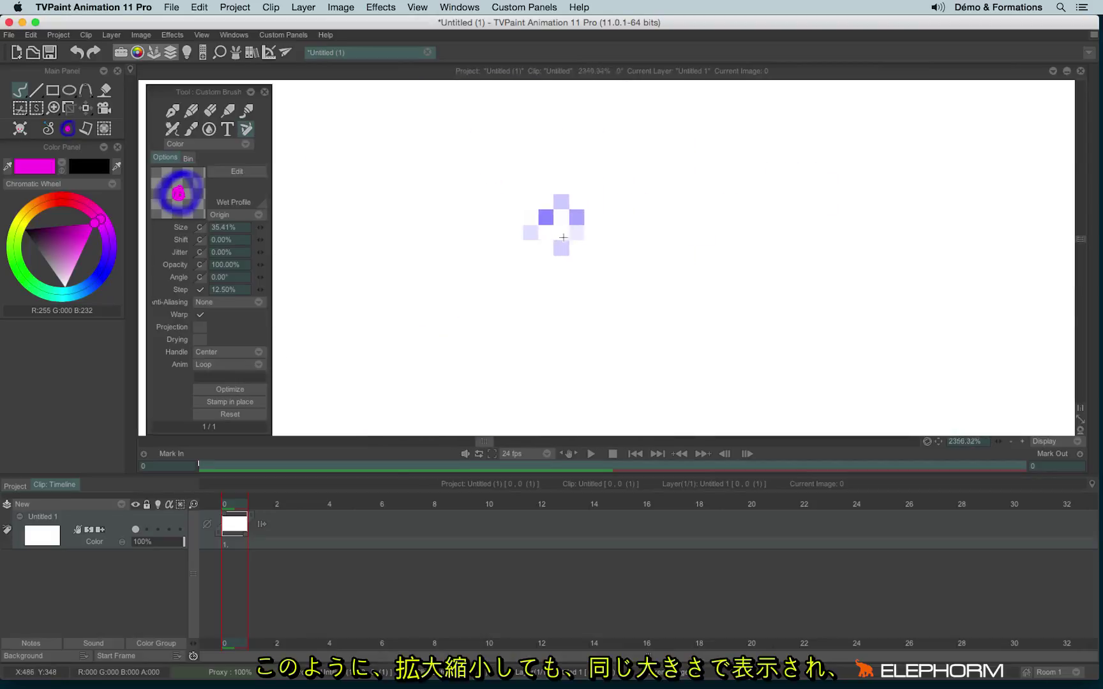
pyautogui.scroll(-10, 561, 242)
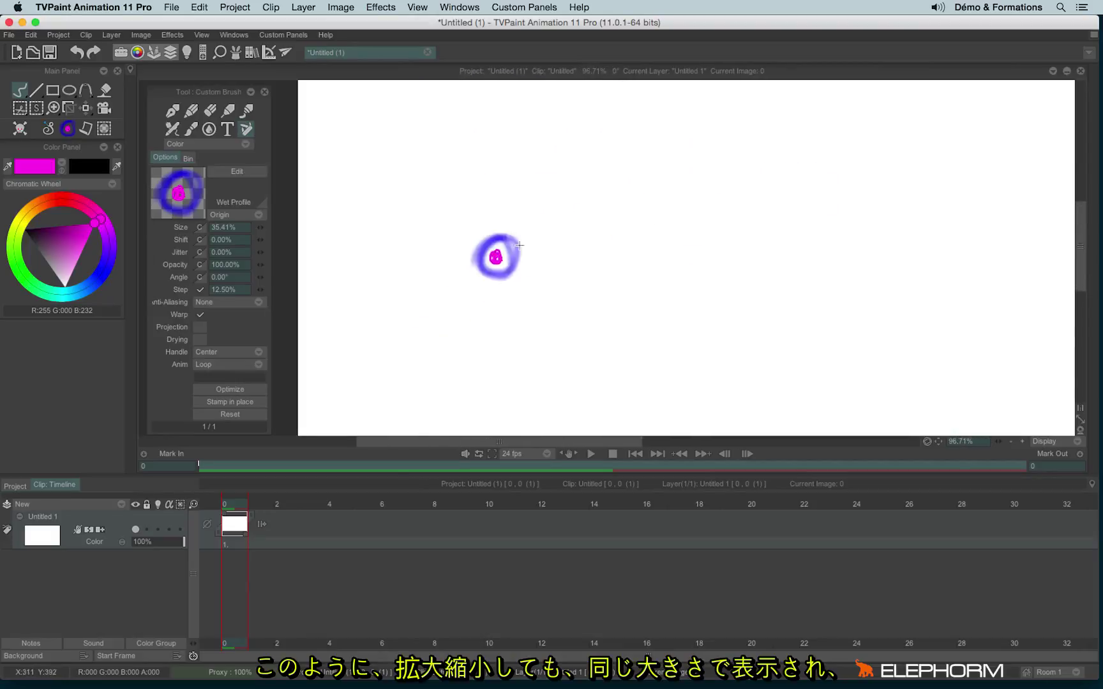
pyautogui.scroll(-6, 541, 236)
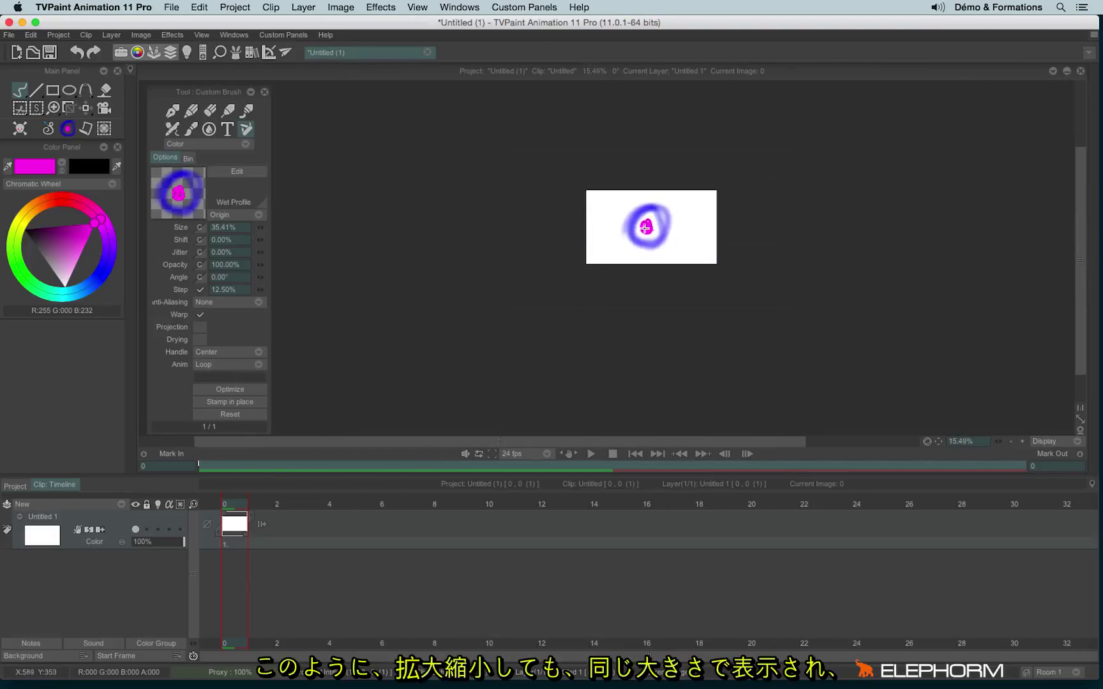
pyautogui.scroll(-2, 637, 232)
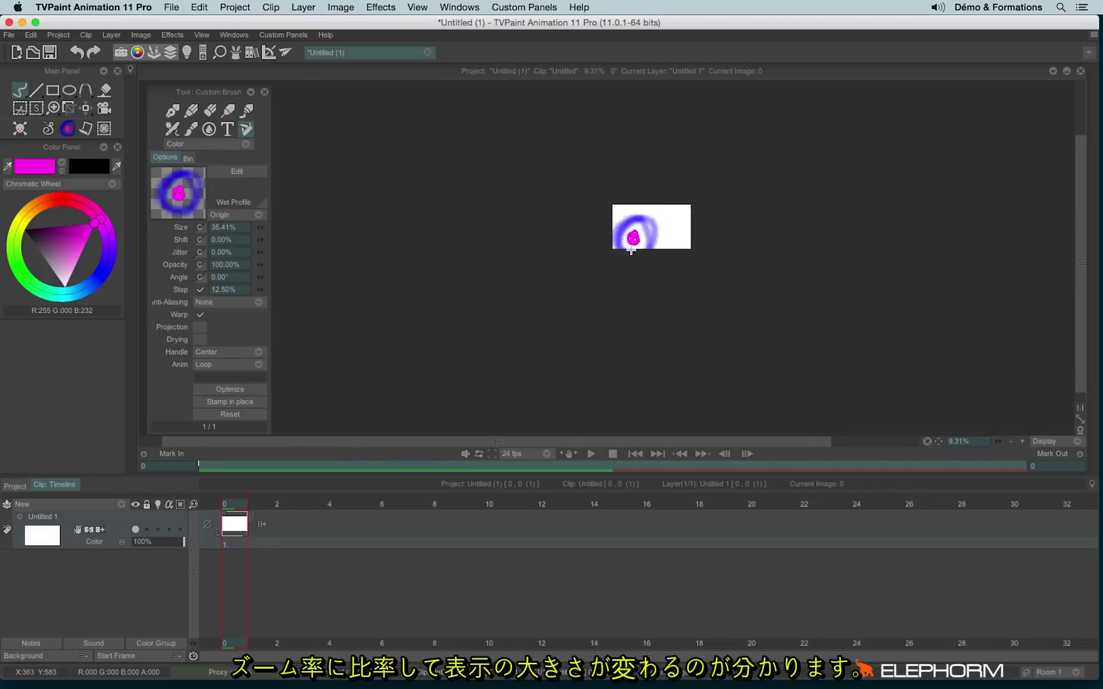
pyautogui.scroll(2, 652, 222)
pyautogui.scroll(4, 721, 204)
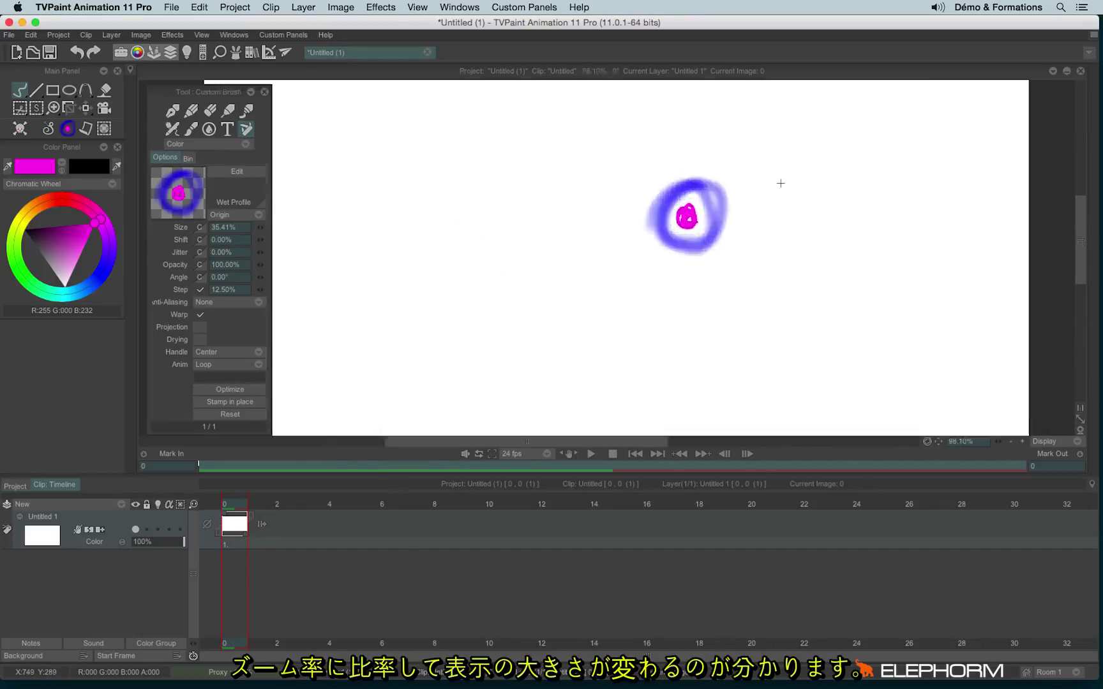
pyautogui.scroll(-3, 677, 204)
pyautogui.scroll(-2, 693, 194)
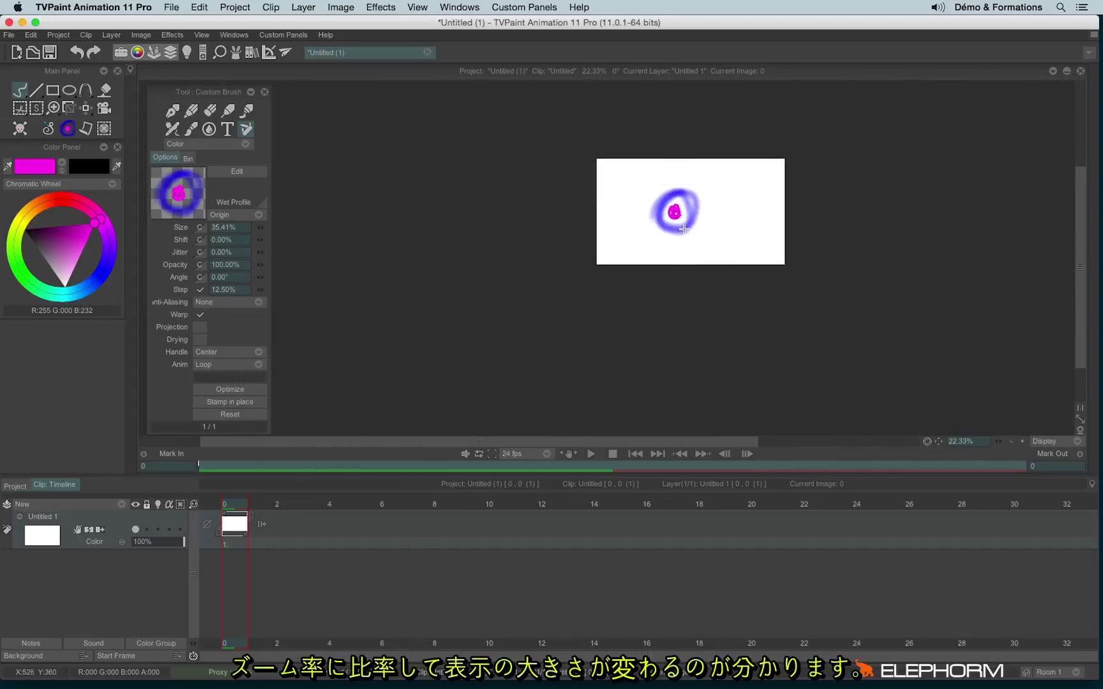
pyautogui.scroll(4, 675, 216)
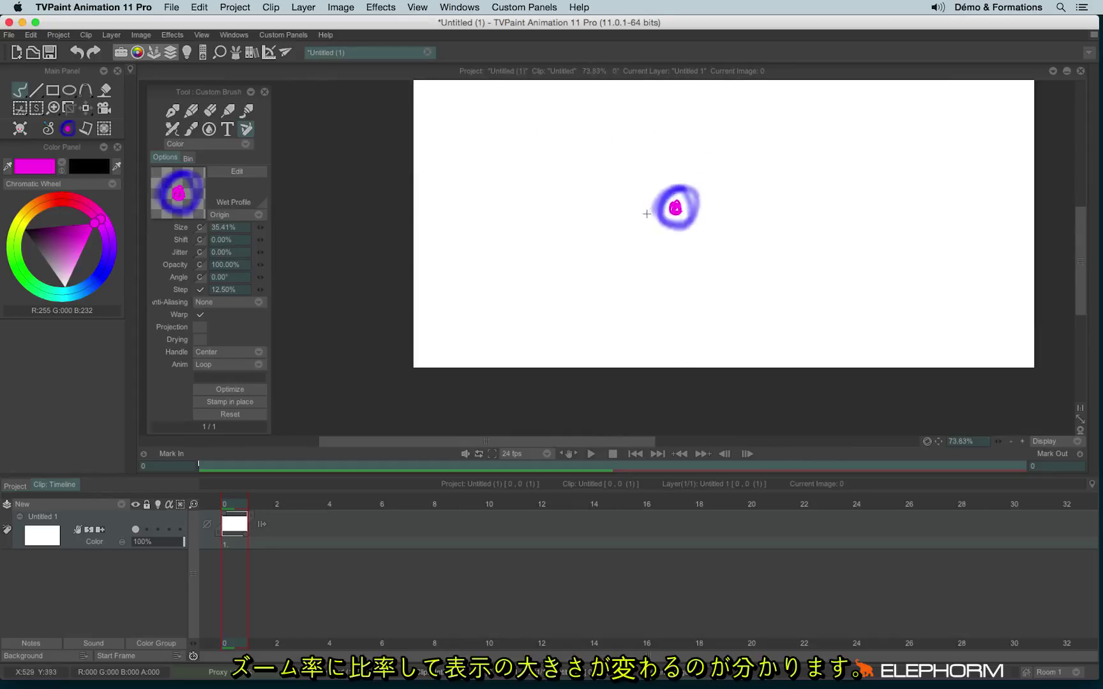
pyautogui.scroll(-2, 632, 236)
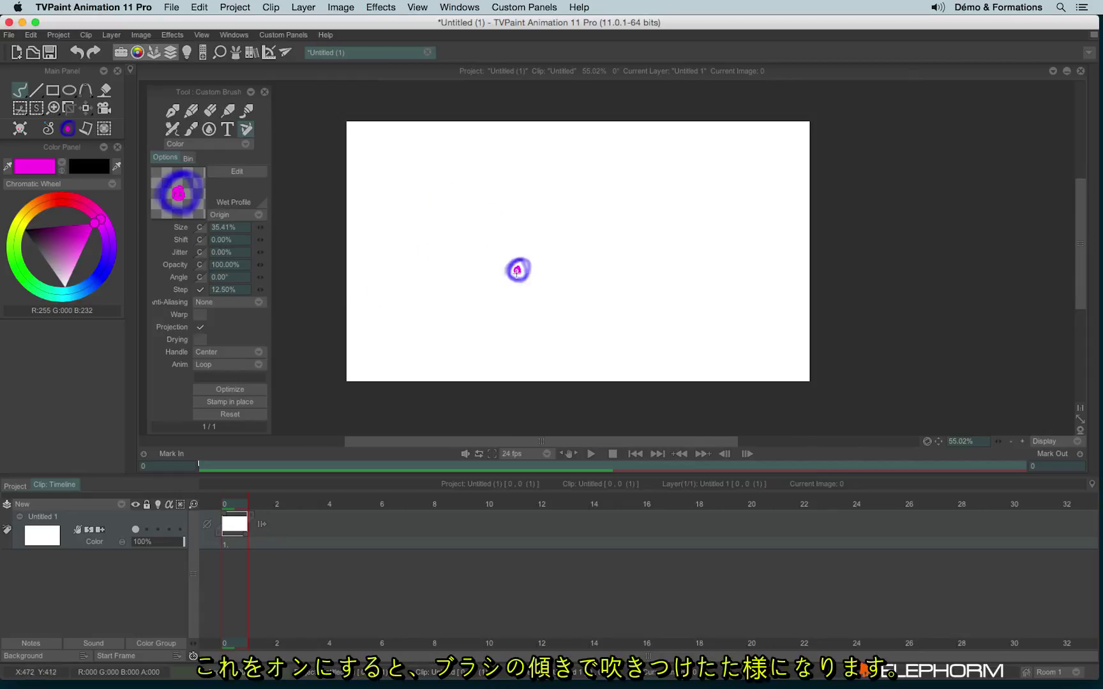
# With Projection on, paint four blue airbrushed ring strokes with magenta cores across the canvas.
pyautogui.moveTo(500, 237)
pyautogui.mouseDown()
pyautogui.moveTo(452, 224)
pyautogui.moveTo(418, 234)
pyautogui.moveTo(424, 251)
pyautogui.moveTo(473, 274)
pyautogui.moveTo(588, 268)
pyautogui.mouseUp()
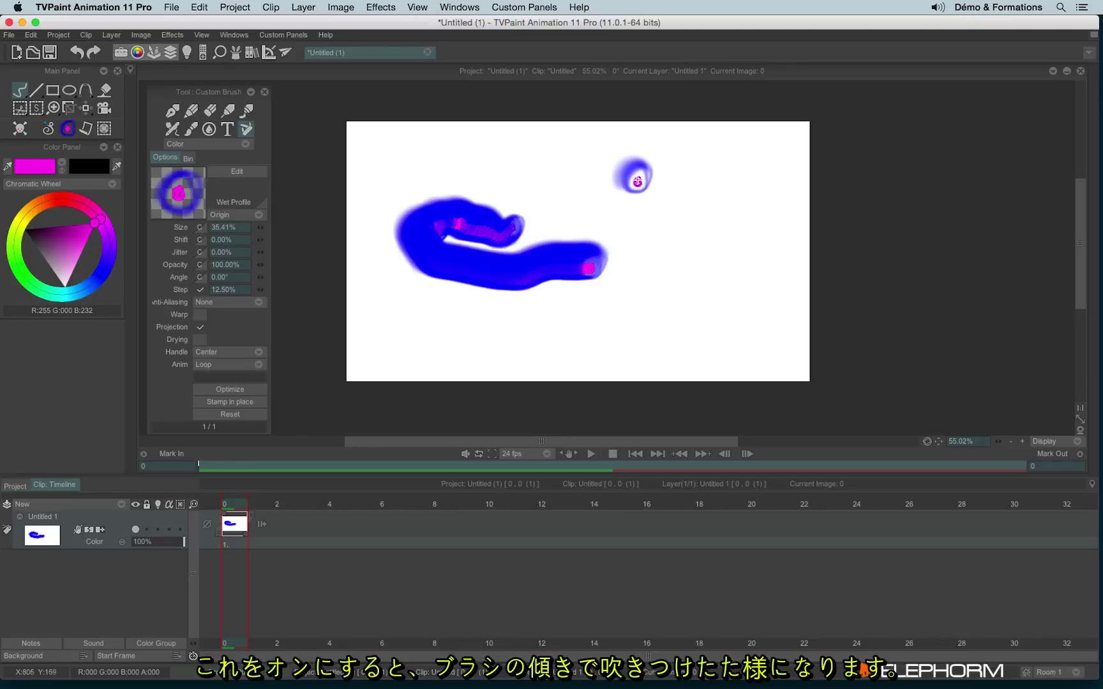
pyautogui.moveTo(639, 178)
pyautogui.mouseDown()
pyautogui.moveTo(652, 211)
pyautogui.moveTo(727, 248)
pyautogui.mouseUp()
pyautogui.moveTo(635, 340); pyautogui.dragTo(653, 333)
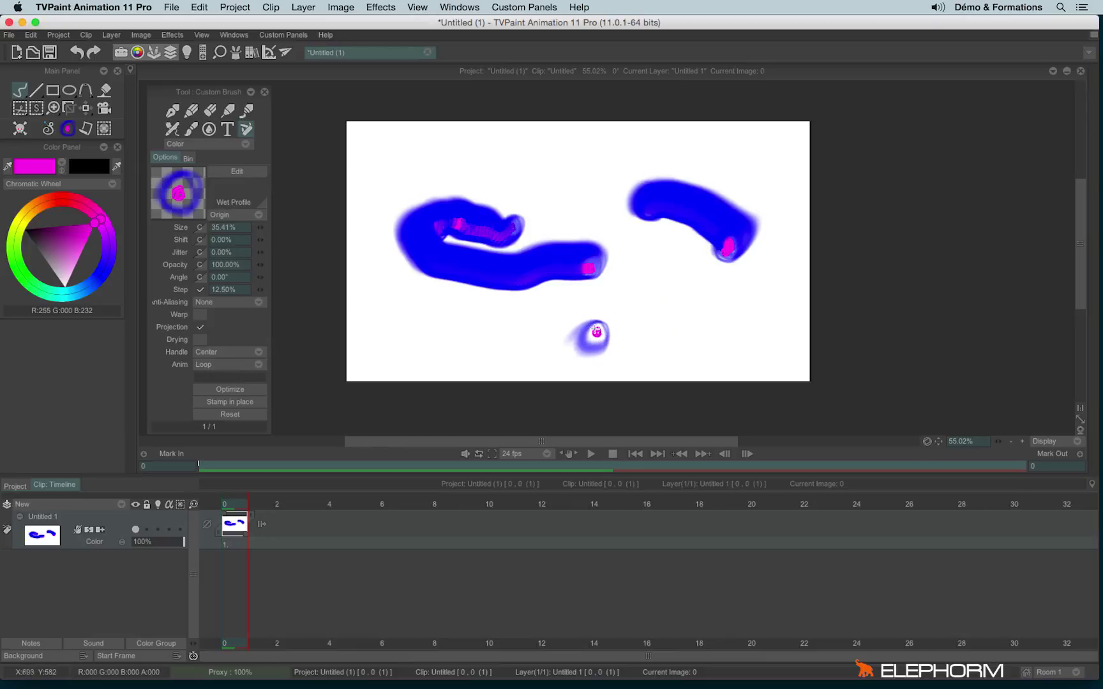
pyautogui.moveTo(580, 325)
pyautogui.mouseDown()
pyautogui.moveTo(632, 356)
pyautogui.moveTo(692, 331)
pyautogui.moveTo(677, 287)
pyautogui.moveTo(615, 245)
pyautogui.moveTo(601, 213)
pyautogui.moveTo(542, 199)
pyautogui.moveTo(472, 241)
pyautogui.moveTo(456, 203)
pyautogui.moveTo(517, 206)
pyautogui.mouseUp()
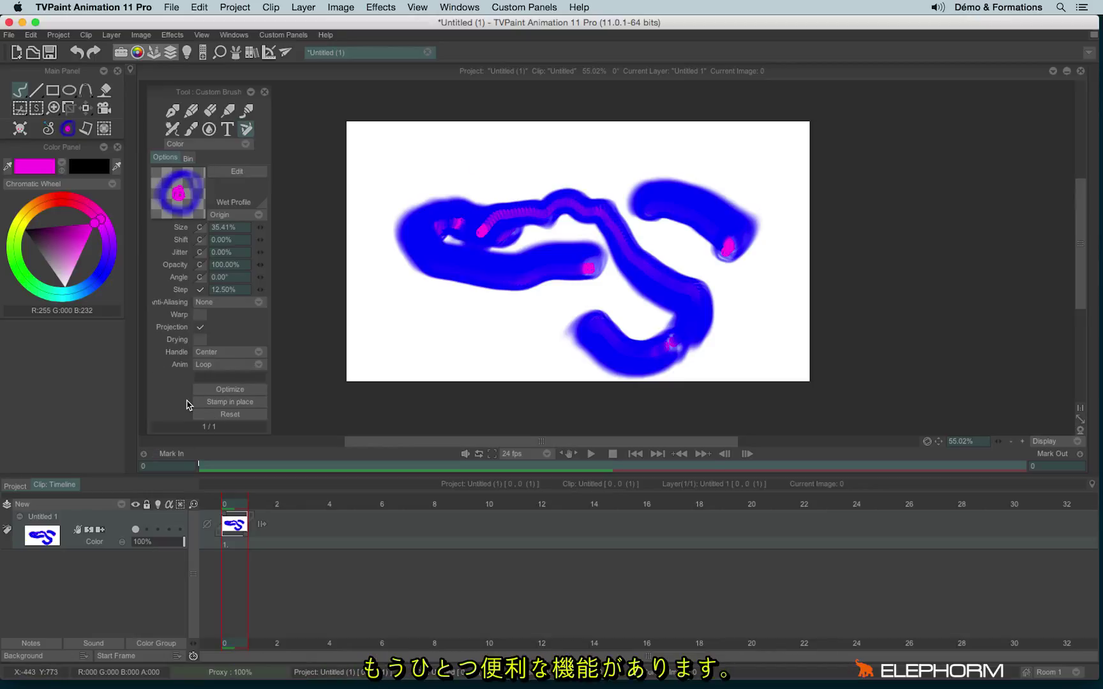
# Clear the image and draw a magenta stick figure in freehand mode with the Pen Brush.
pyautogui.press('BackSpace')
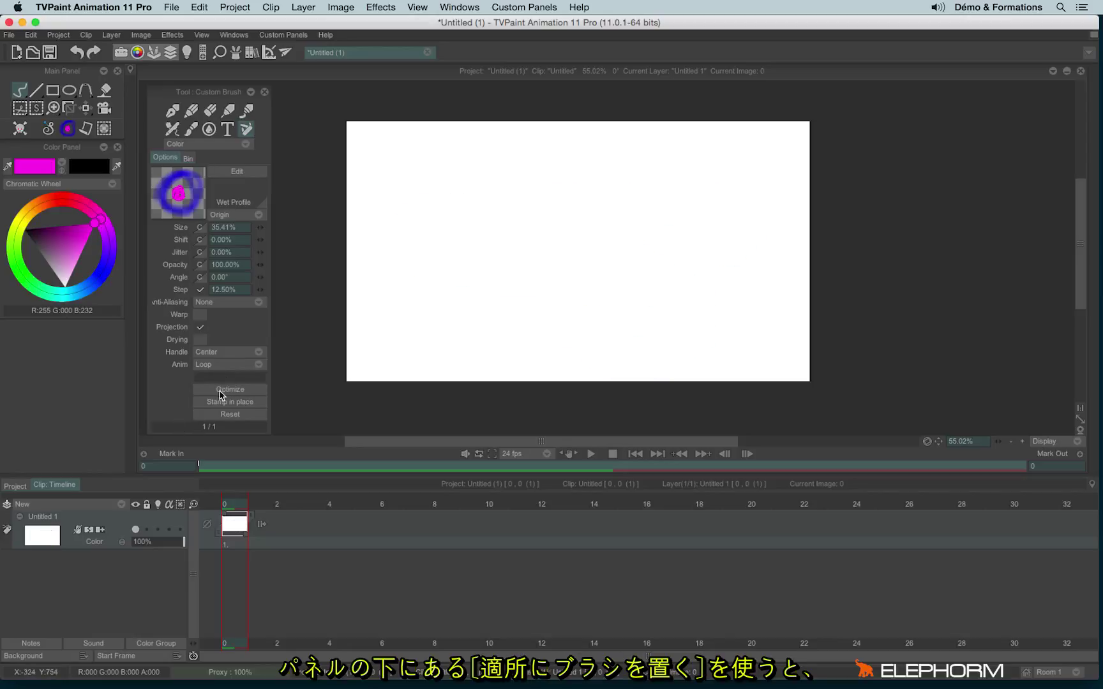
pyautogui.click(20, 93)
pyautogui.click(171, 113)
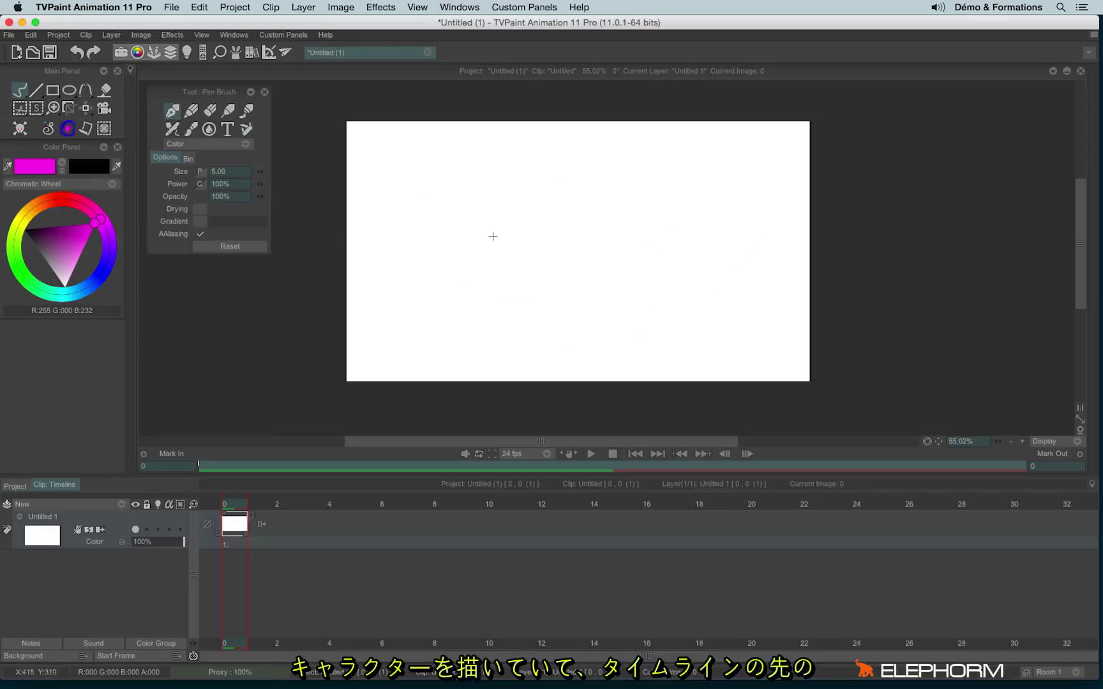
pyautogui.moveTo(492, 236); pyautogui.dragTo(491, 361)
pyautogui.moveTo(533, 273); pyautogui.dragTo(502, 312)
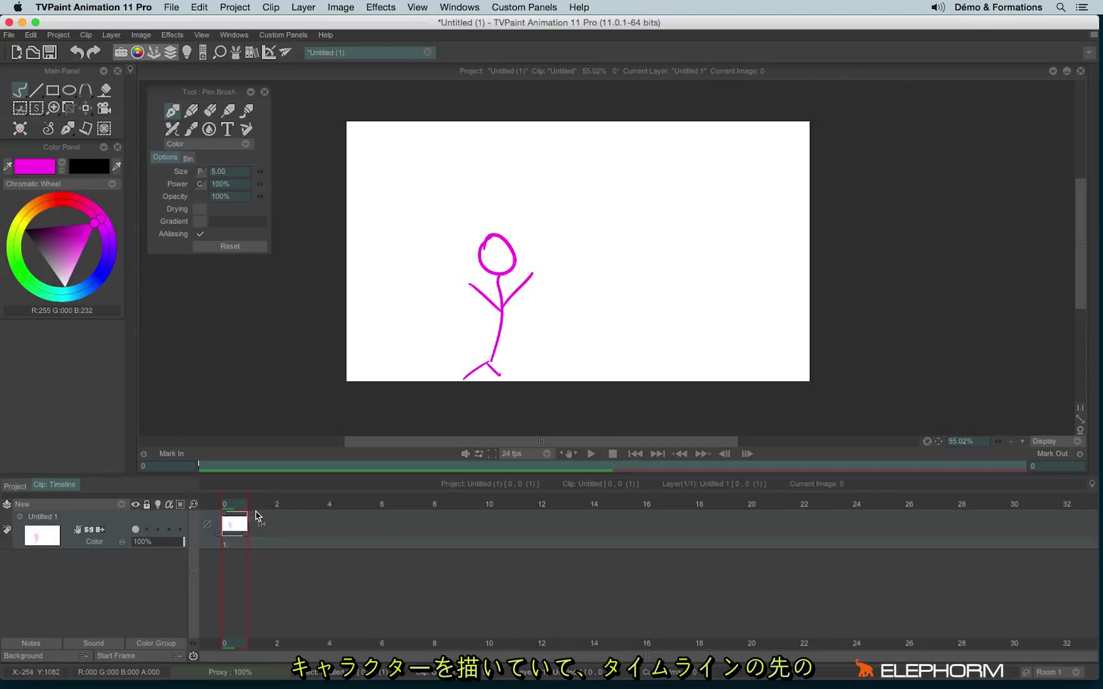
# Add blank images at frames 13 and 3, then return to frame 0.
pyautogui.moveTo(251, 507)
pyautogui.mouseDown()
pyautogui.moveTo(572, 476)
pyautogui.moveTo(335, 485)
pyautogui.mouseUp()
pyautogui.press('Return')
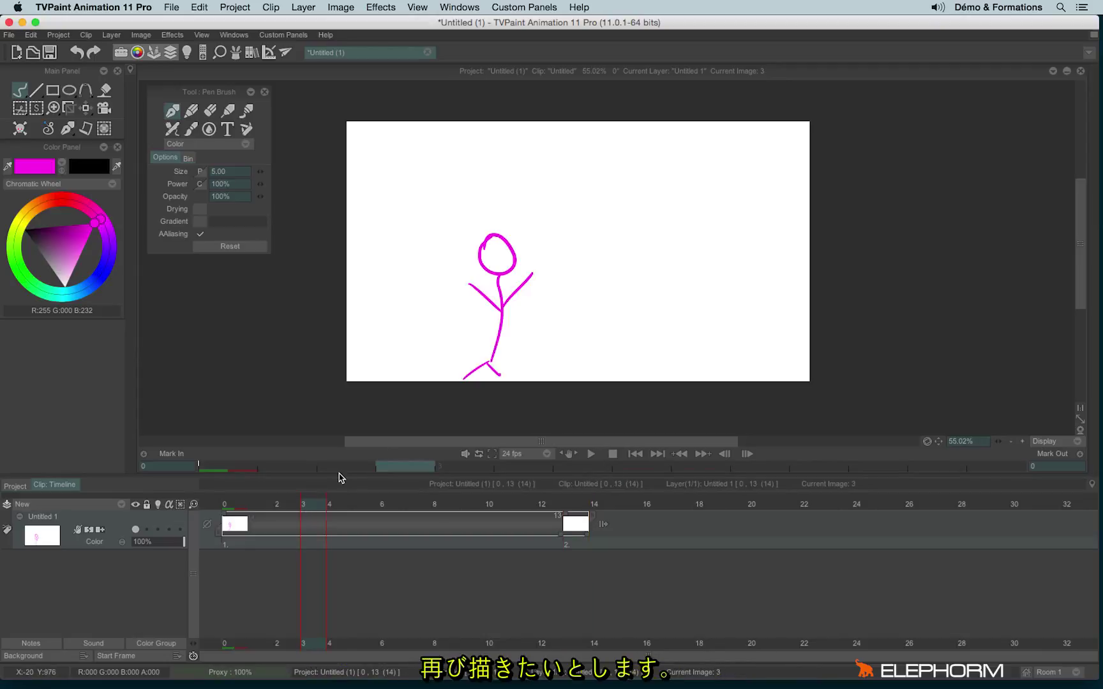
pyautogui.press('Return')
pyautogui.click(227, 505)
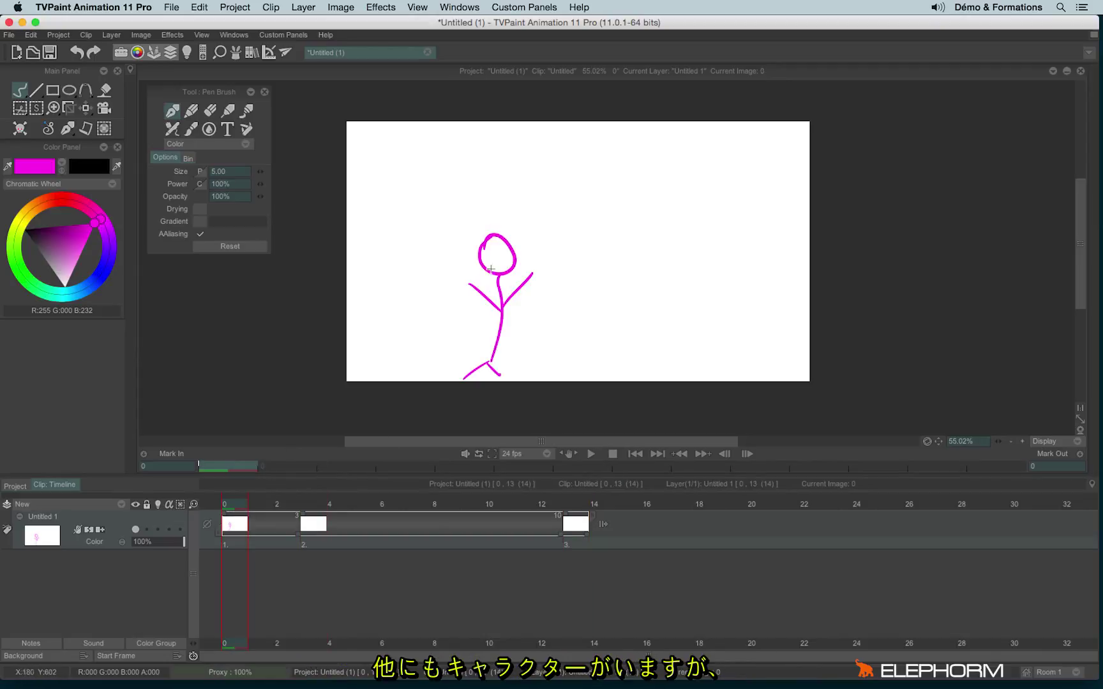
# Draw two more magenta stick figures, one right and one left of the first.
pyautogui.moveTo(616, 217); pyautogui.dragTo(627, 319)
pyautogui.moveTo(598, 270); pyautogui.dragTo(622, 282)
pyautogui.moveTo(625, 282); pyautogui.dragTo(660, 269)
pyautogui.moveTo(628, 320)
pyautogui.mouseDown()
pyautogui.moveTo(607, 362)
pyautogui.moveTo(661, 363)
pyautogui.mouseUp()
pyautogui.moveTo(386, 183); pyautogui.dragTo(395, 281)
pyautogui.moveTo(402, 227); pyautogui.dragTo(415, 210)
pyautogui.moveTo(387, 250); pyautogui.dragTo(369, 235)
pyautogui.moveTo(395, 282)
pyautogui.mouseDown()
pyautogui.moveTo(389, 312)
pyautogui.moveTo(412, 331)
pyautogui.mouseUp()
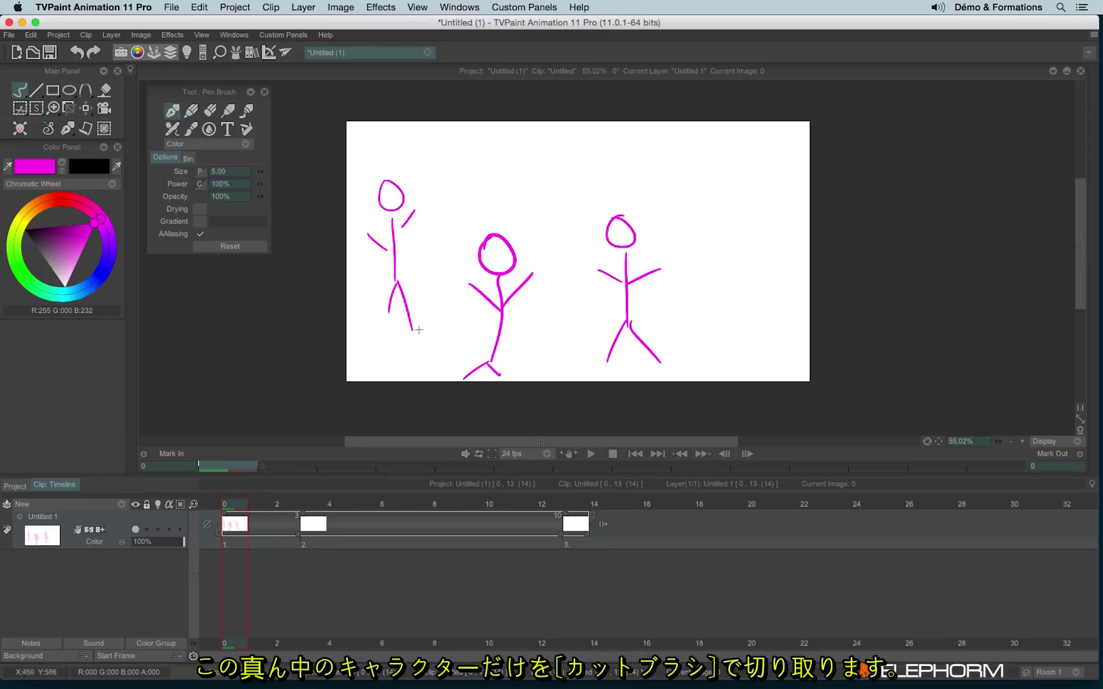
# Cut the middle stick figure as a brush, stamp it in place on frame 13, then reset.
pyautogui.click(20, 108)
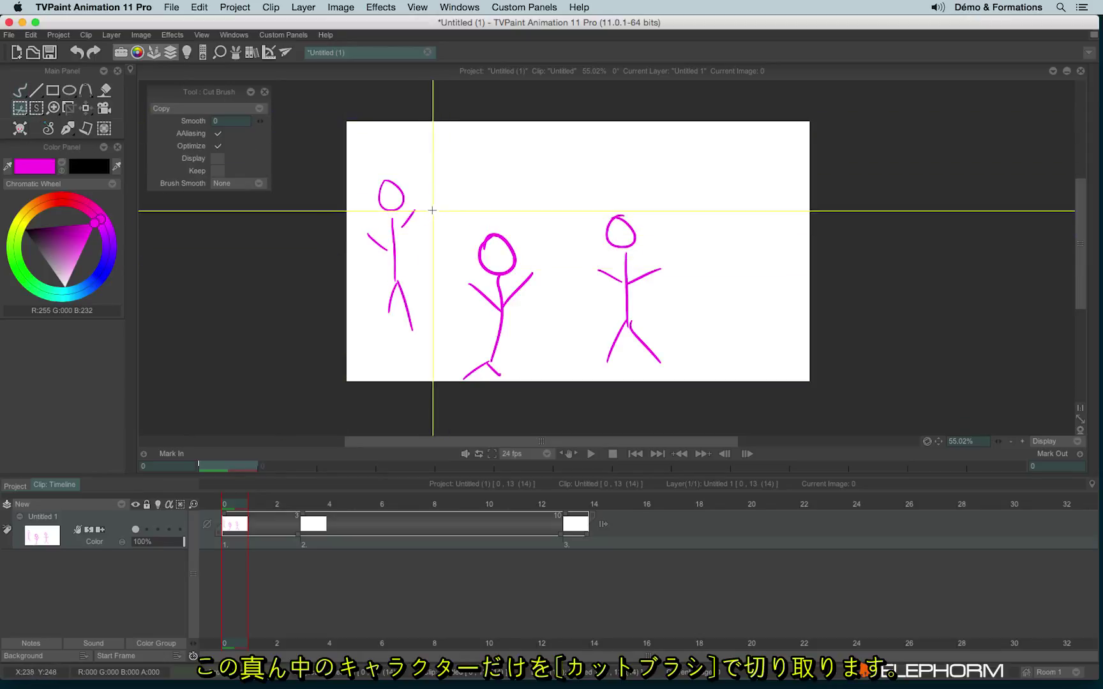
pyautogui.moveTo(434, 208); pyautogui.dragTo(563, 394)
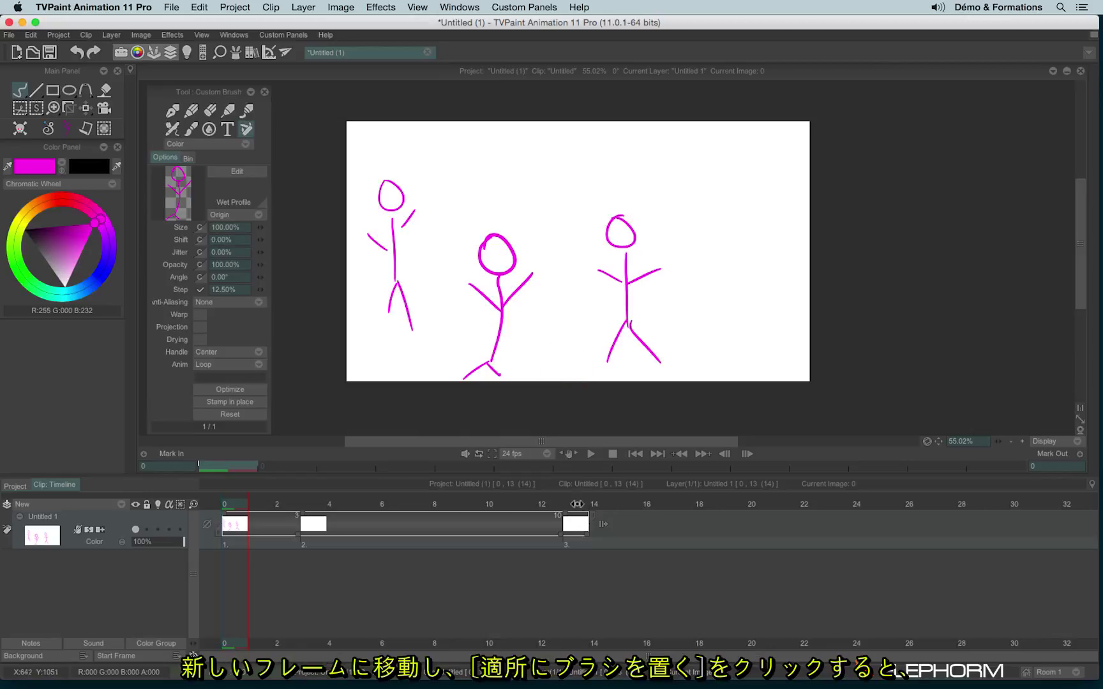
pyautogui.click(576, 504)
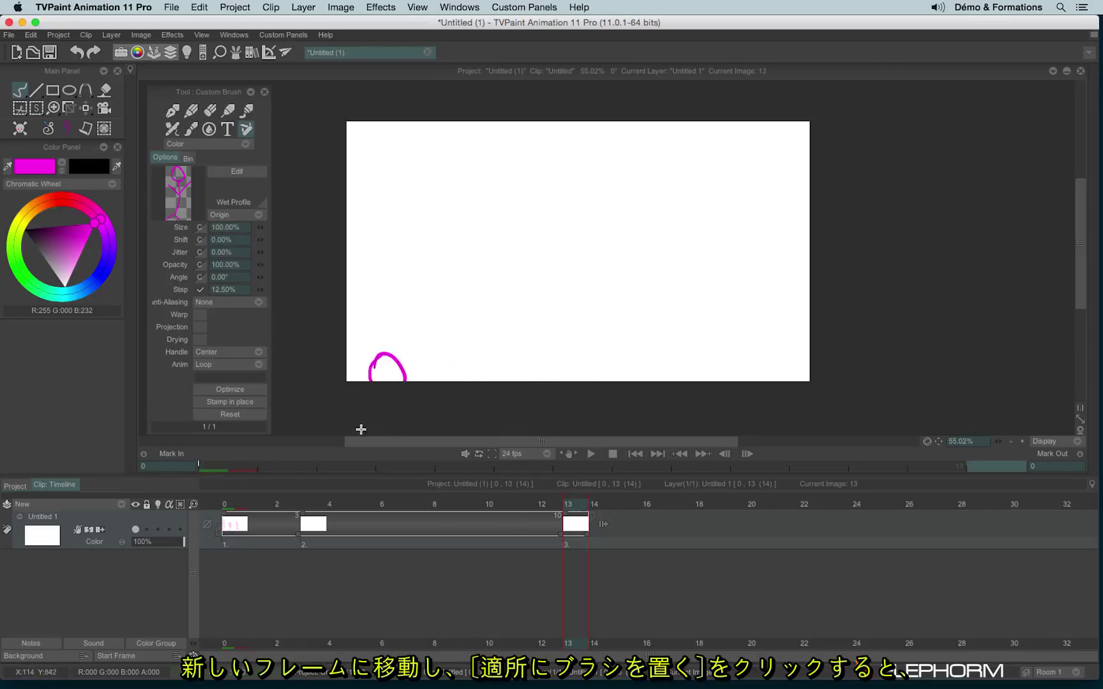
pyautogui.click(211, 402)
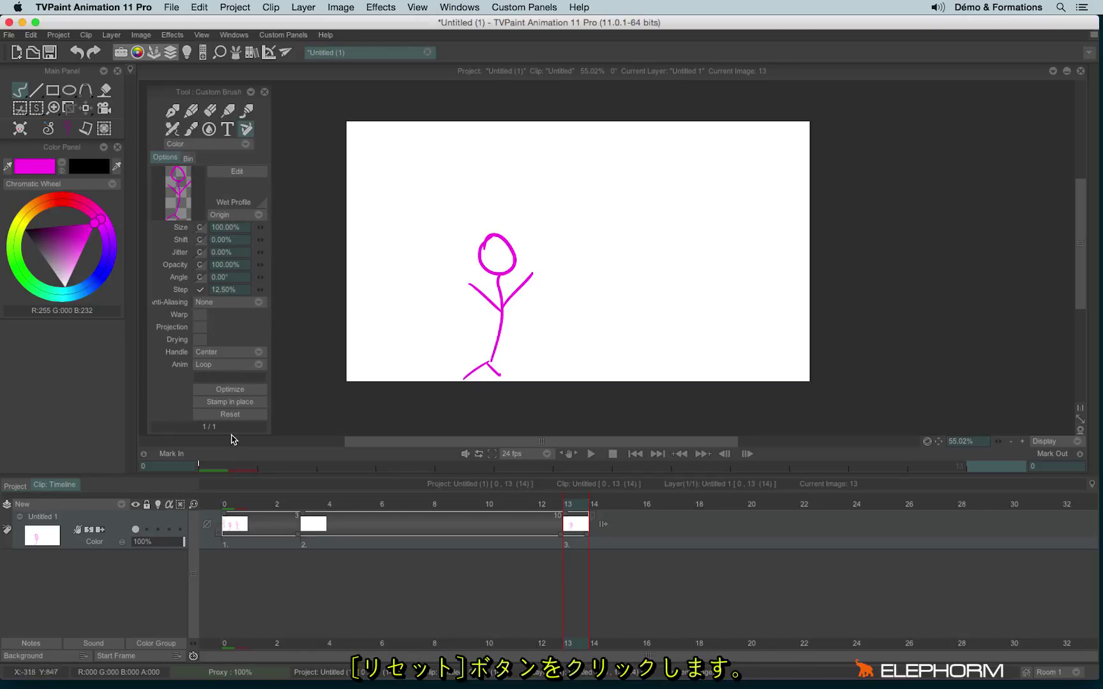
pyautogui.click(223, 416)
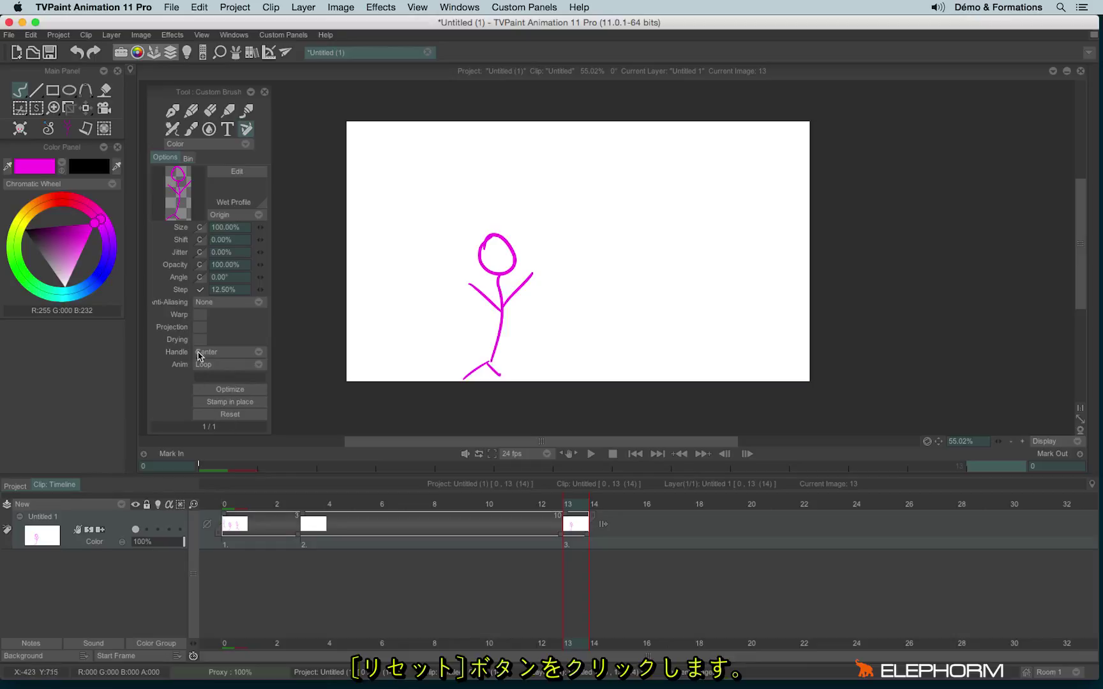